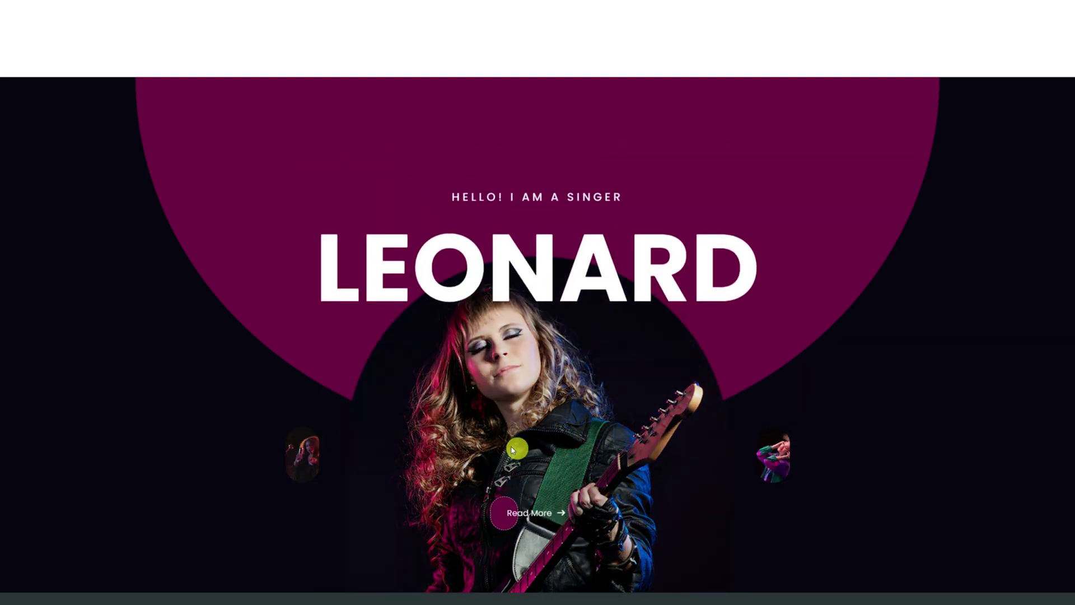
# - Place a Paranoia slider in the empty section, set its height to 803, and expand its slide items
pyautogui.click(296, 457)
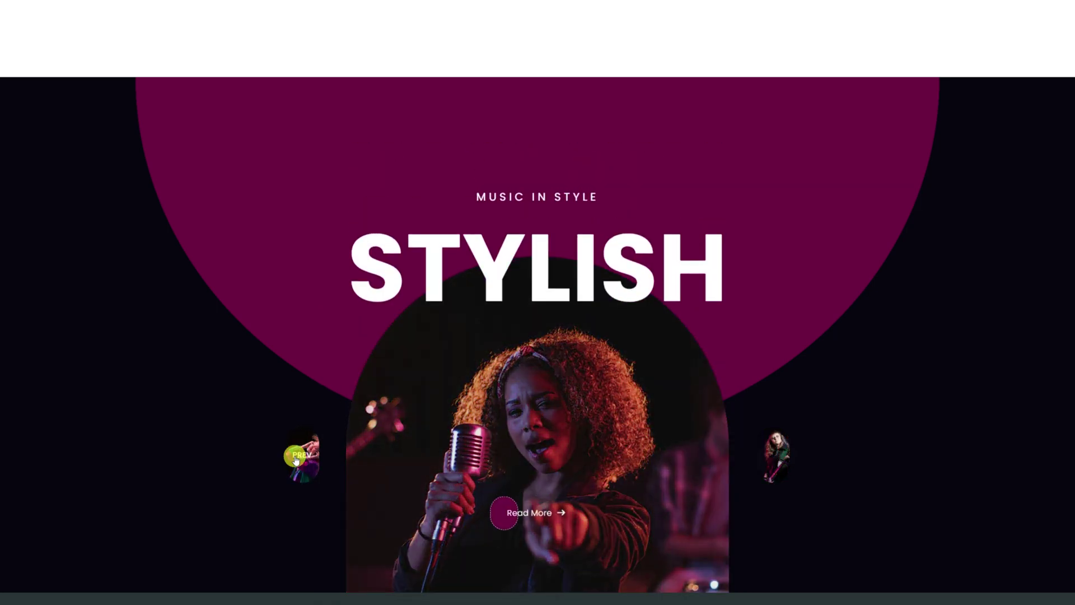
pyautogui.click(325, 487)
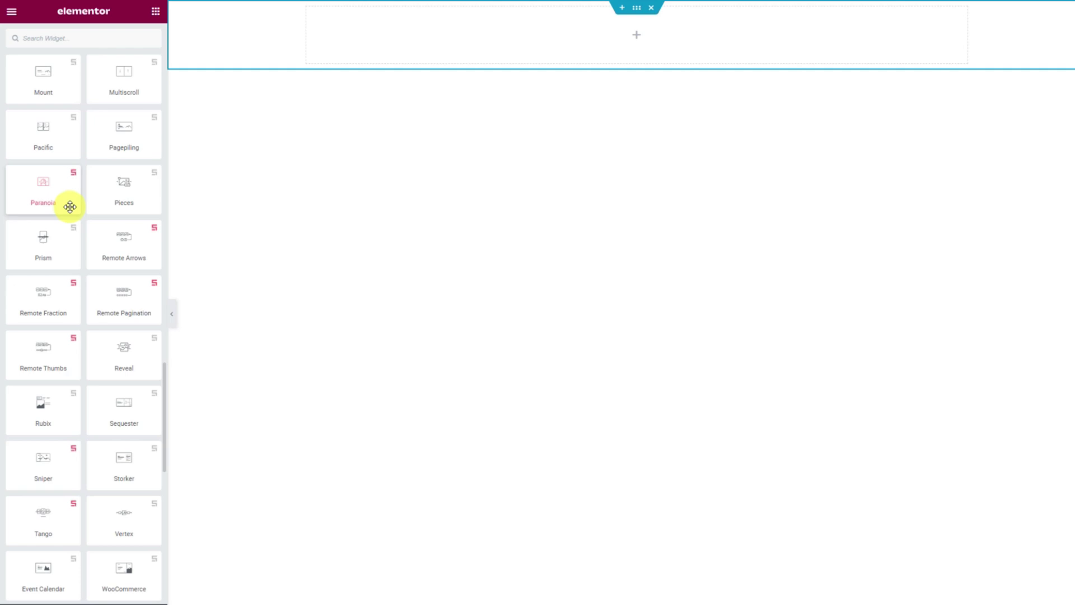
pyautogui.moveTo(70, 206); pyautogui.dragTo(647, 43)
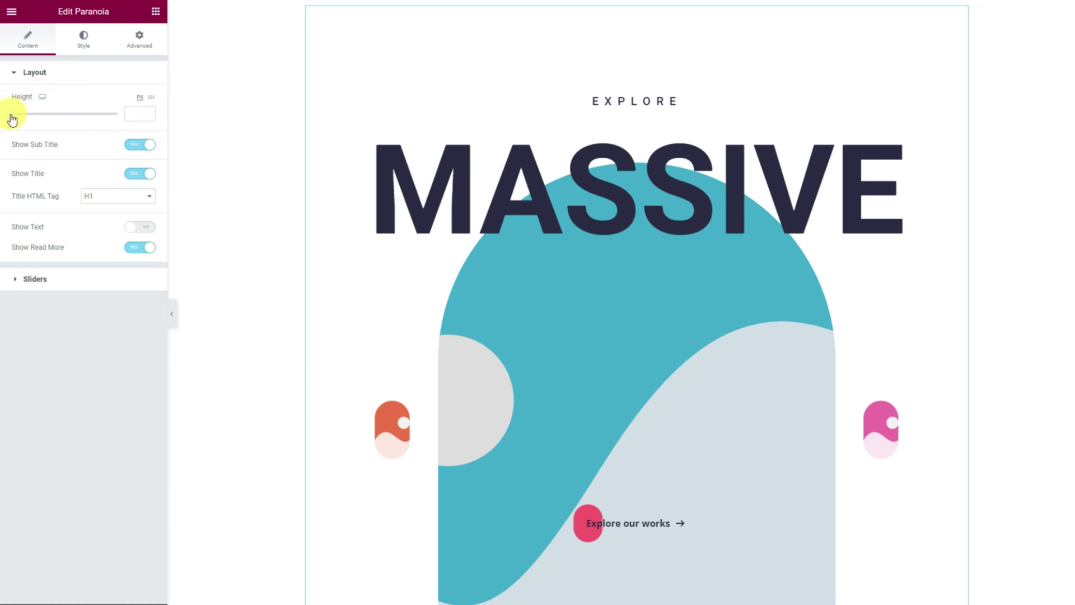
pyautogui.moveTo(13, 120); pyautogui.dragTo(89, 119)
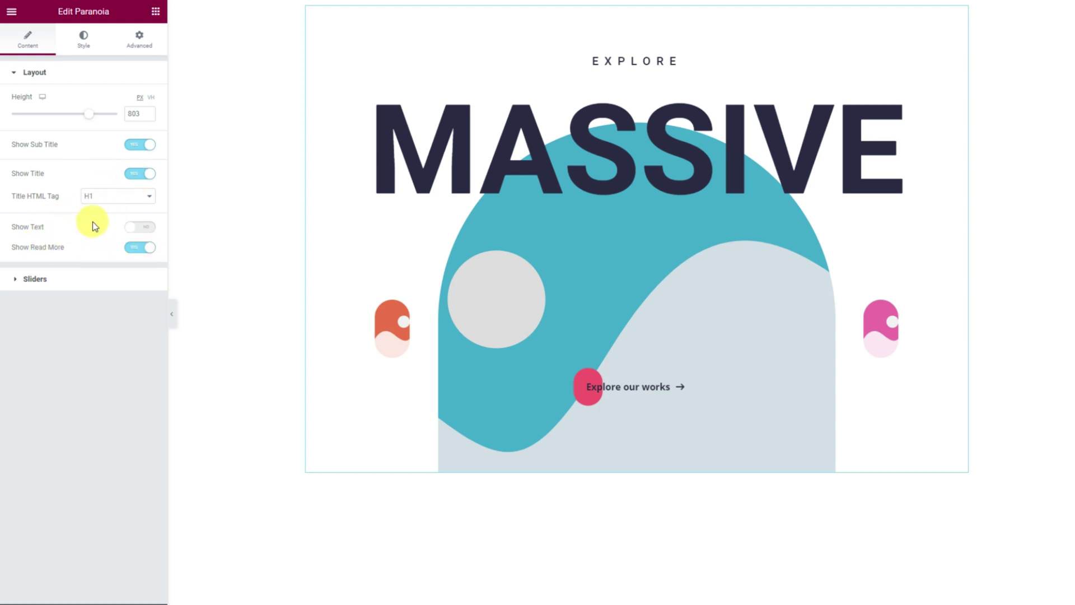
pyautogui.click(68, 283)
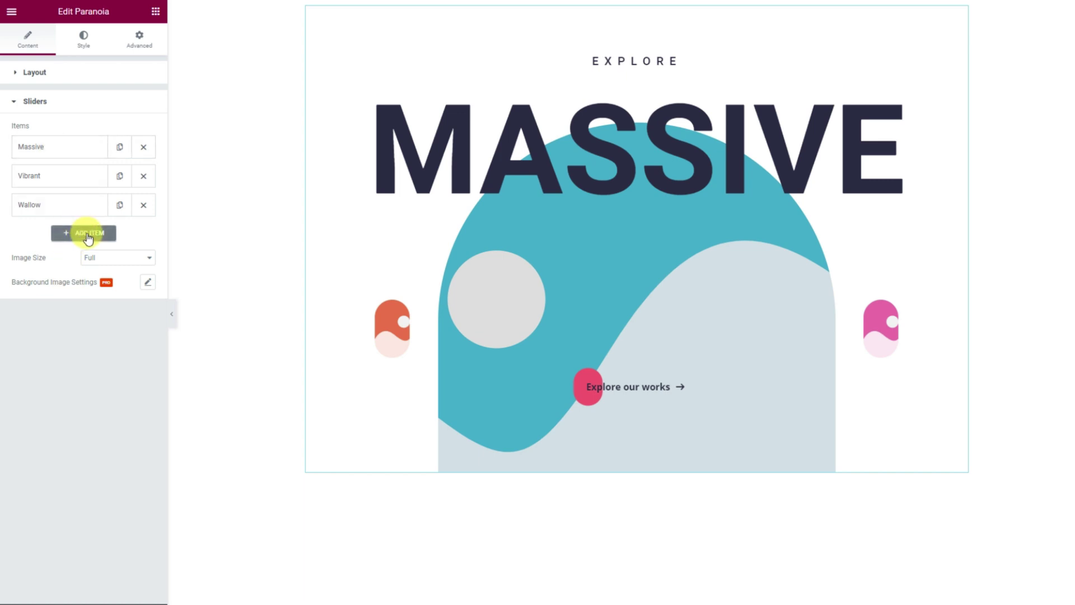
# - Change the Massive slide to subtitle 'Build Up Your', title 'Strength' and button text 'Explore'
pyautogui.click(80, 149)
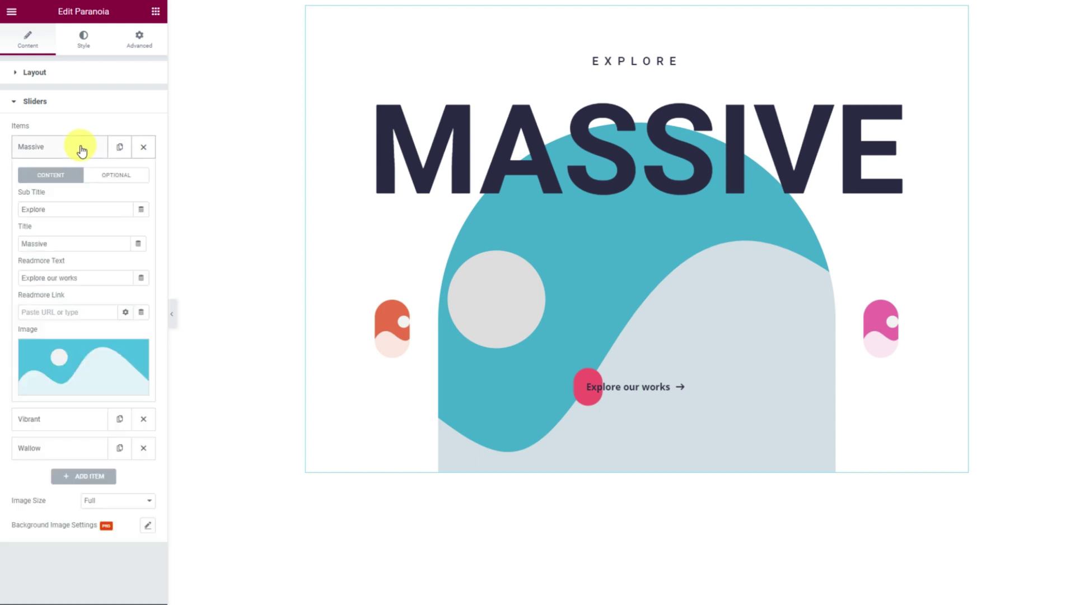
pyautogui.moveTo(62, 208); pyautogui.dragTo(6, 209)
pyautogui.write('Build Up Your')
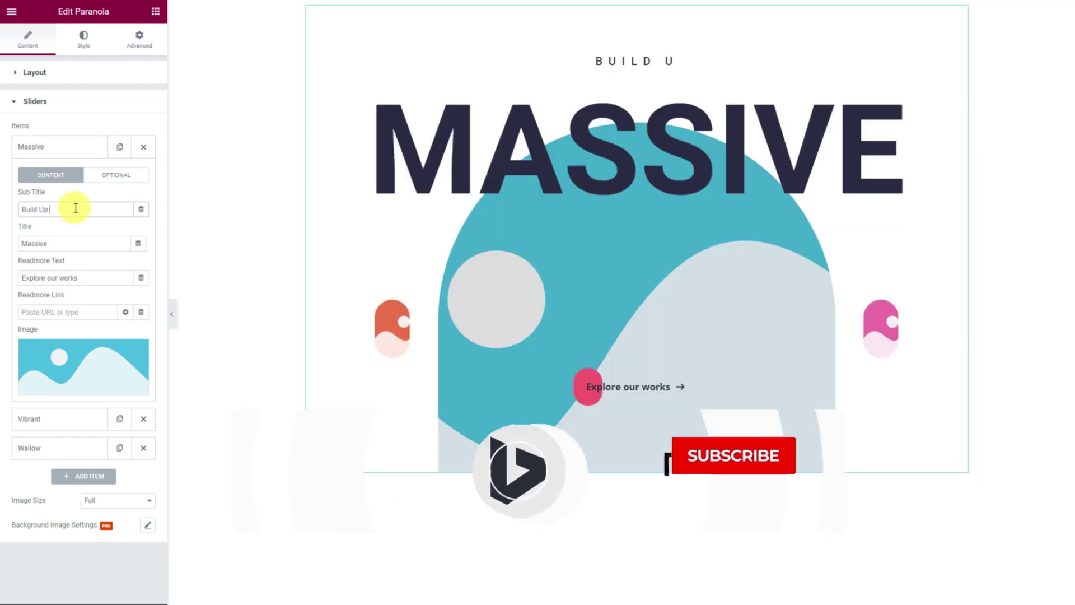
pyautogui.doubleClick(68, 244)
pyautogui.write('Strength')
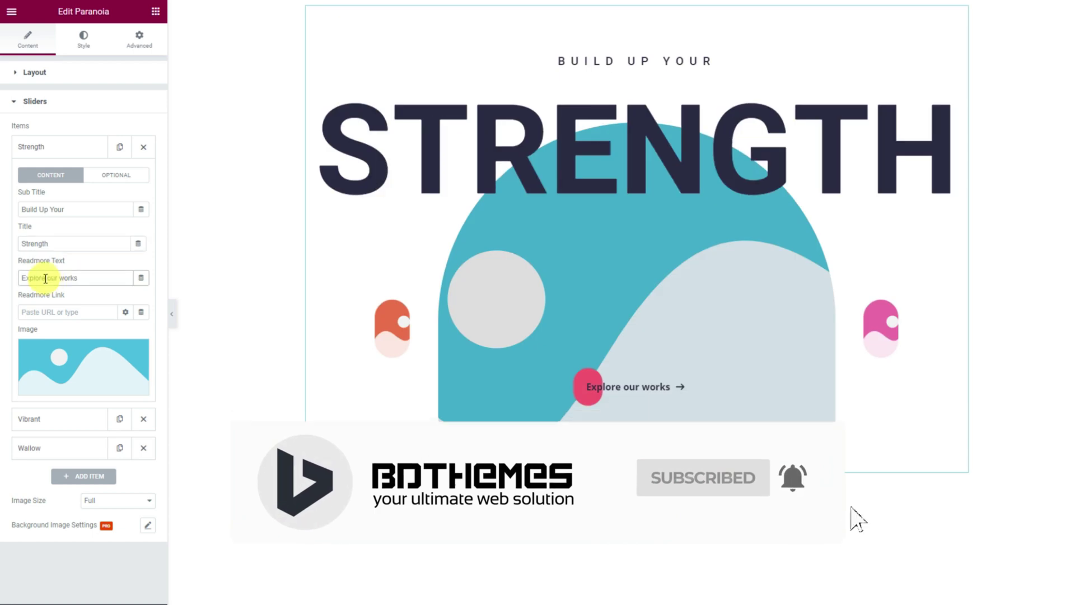
pyautogui.moveTo(46, 278); pyautogui.dragTo(106, 277)
pyautogui.press('BackSpace')
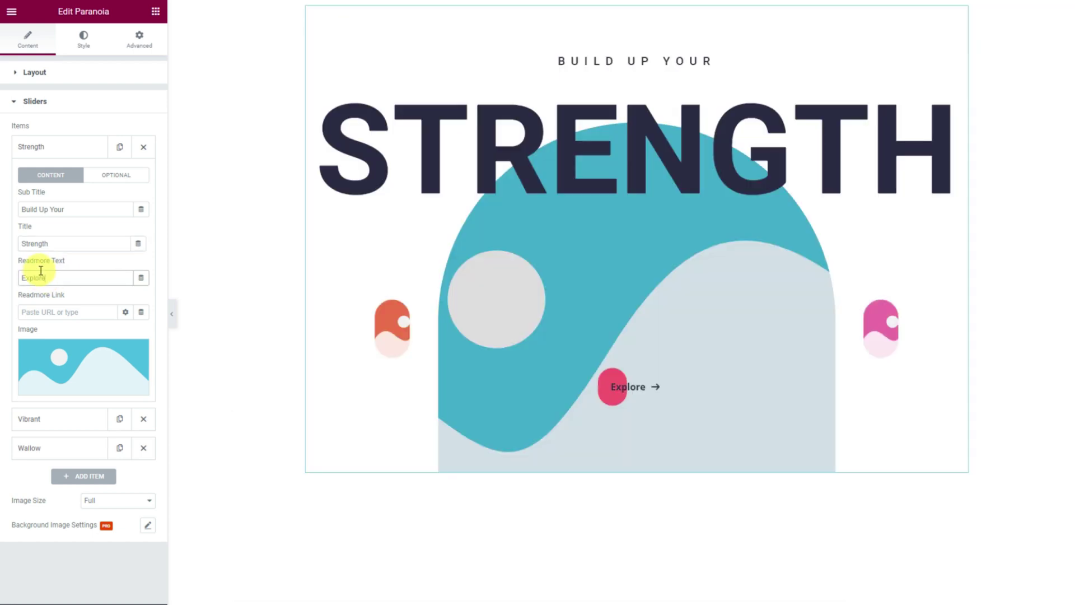
# - Give the Strength slide the punching-bag boxer photo from the Media Library
pyautogui.click(87, 363)
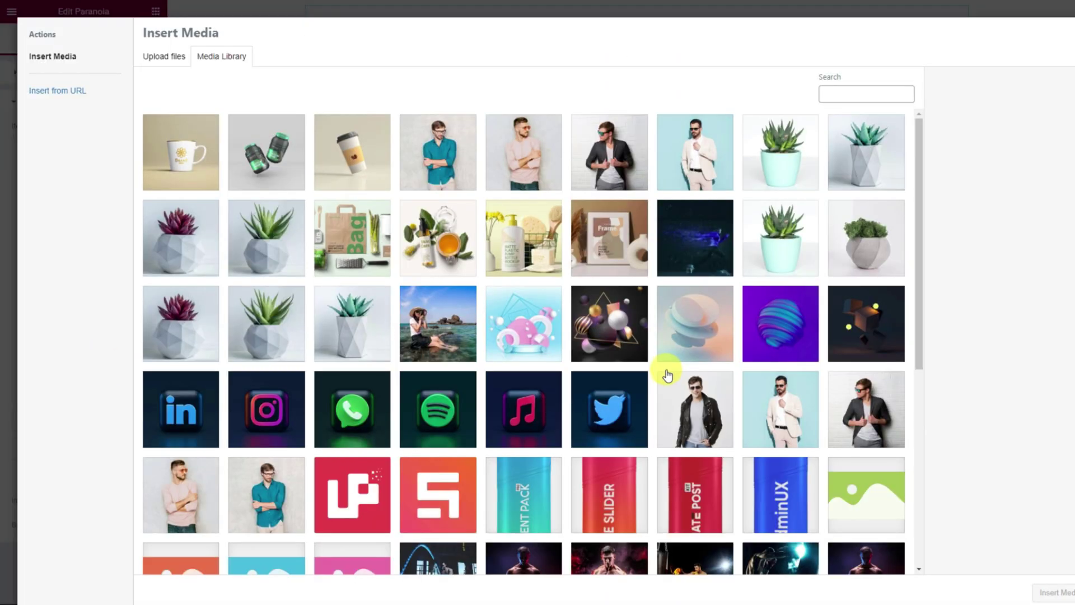
pyautogui.scroll(-5, 660, 370)
pyautogui.click(438, 460)
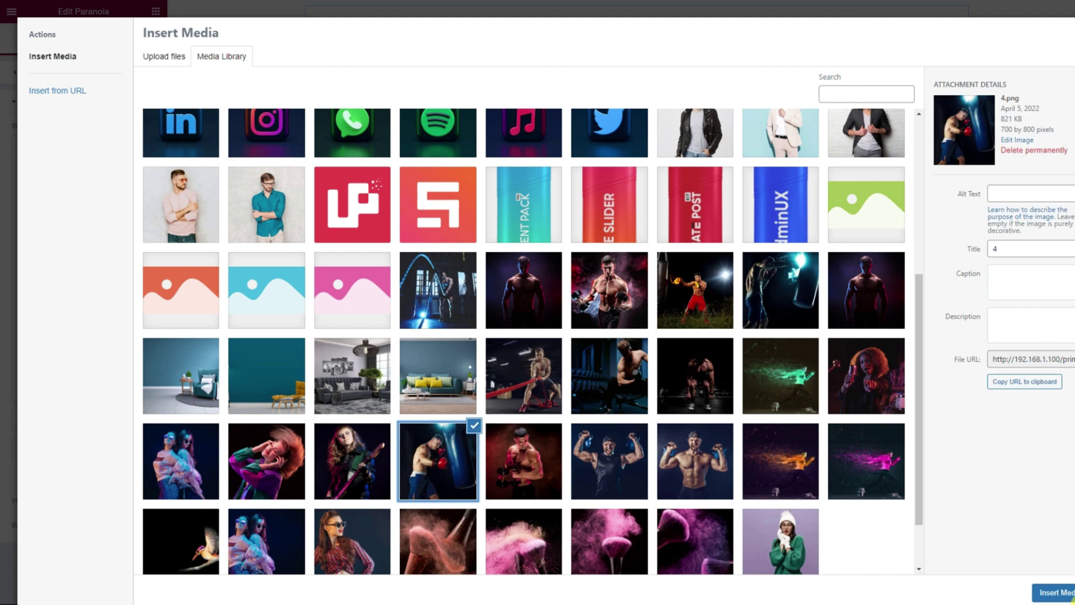
pyautogui.click(1053, 592)
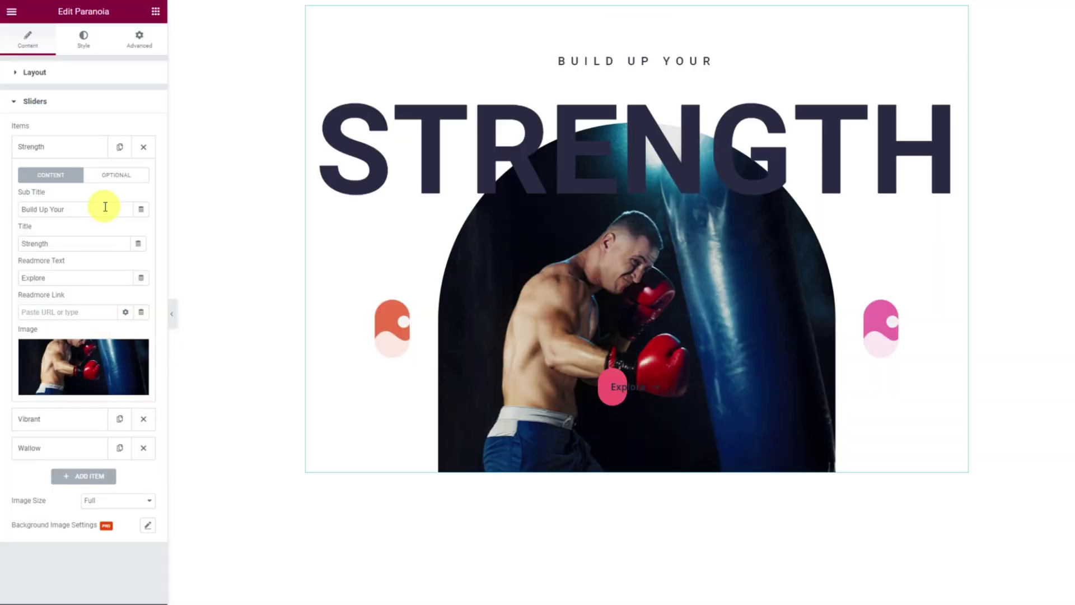
pyautogui.click(114, 177)
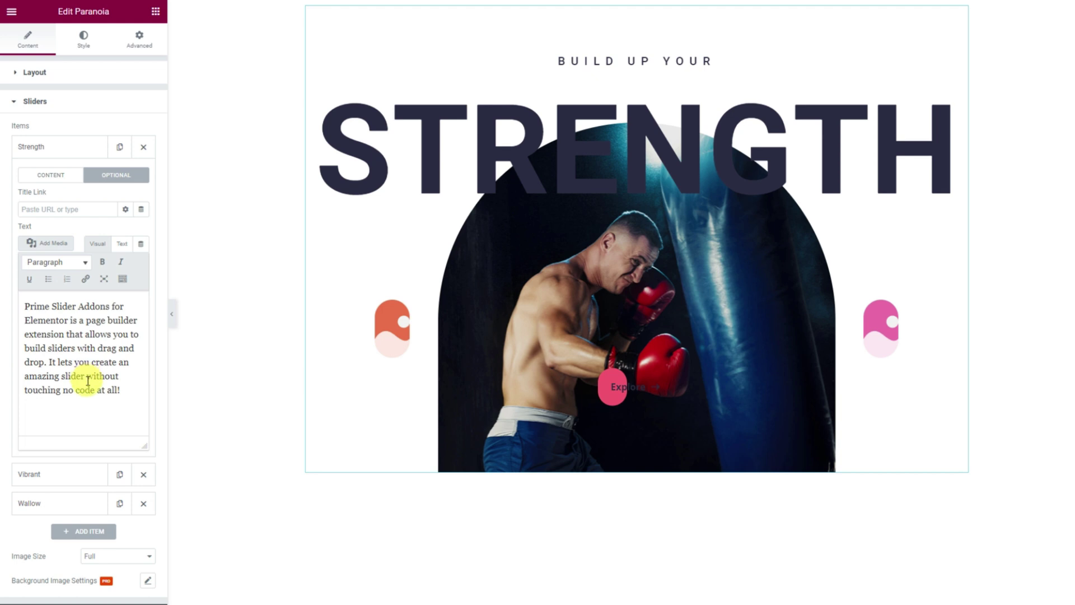
pyautogui.click(61, 186)
pyautogui.moveTo(74, 390)
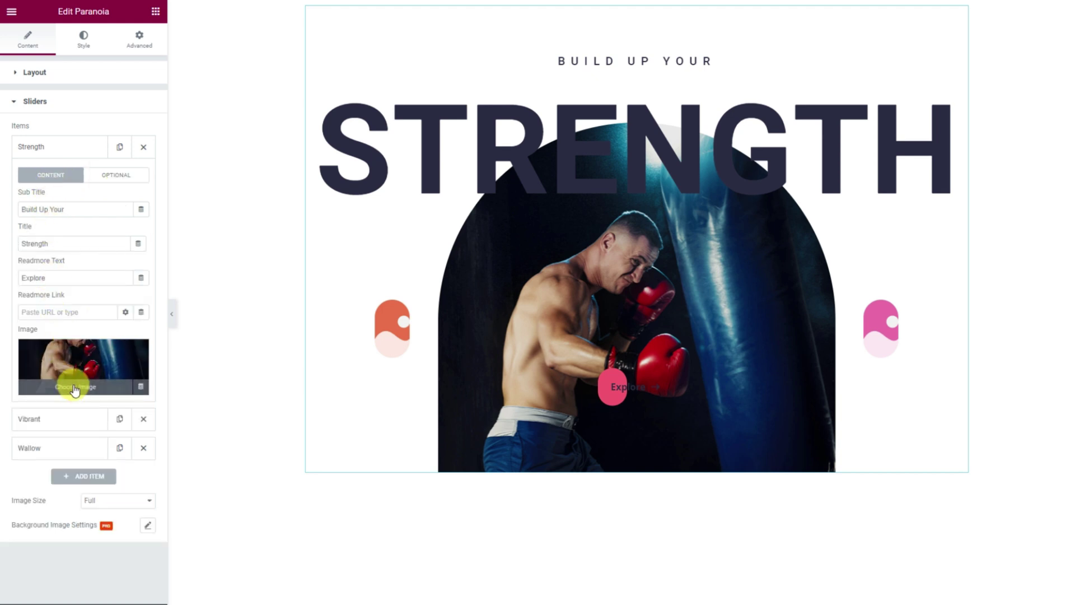
pyautogui.click(72, 146)
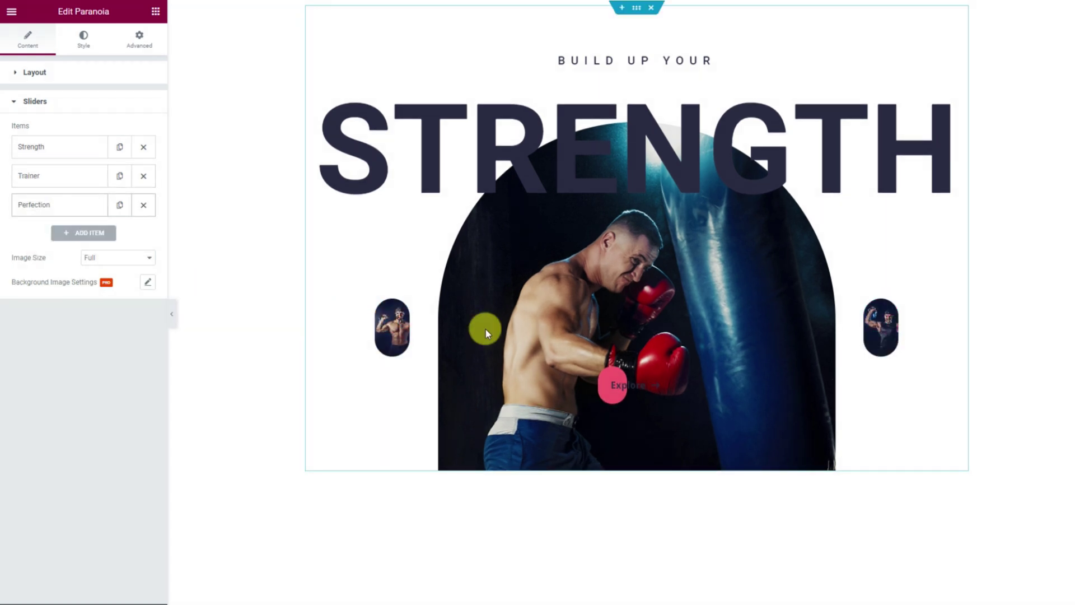
# - Set the slide background images to Center Center position with Auto size
pyautogui.click(891, 332)
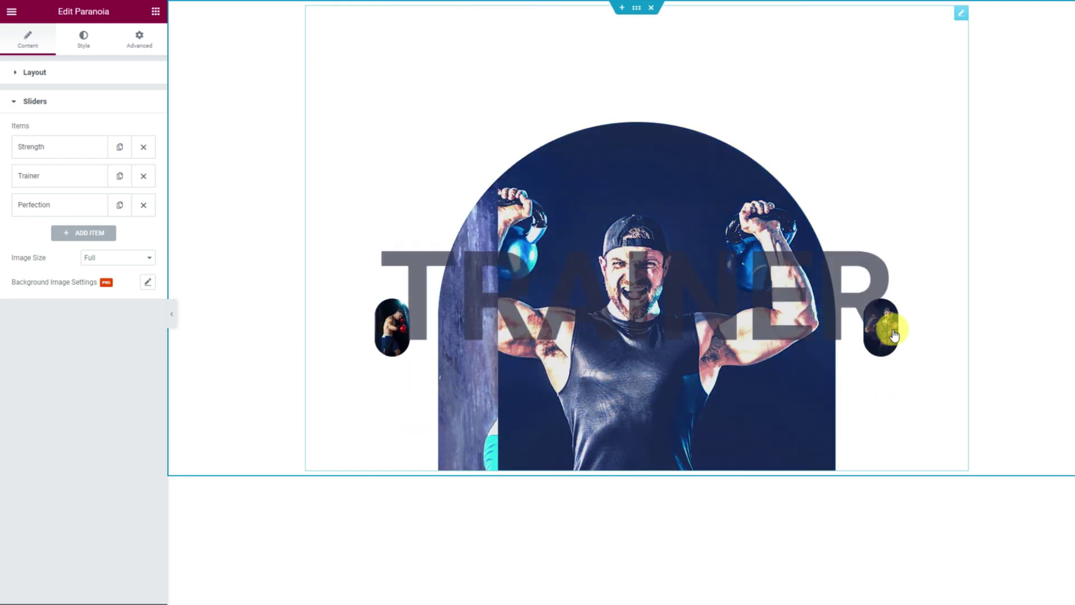
pyautogui.click(894, 335)
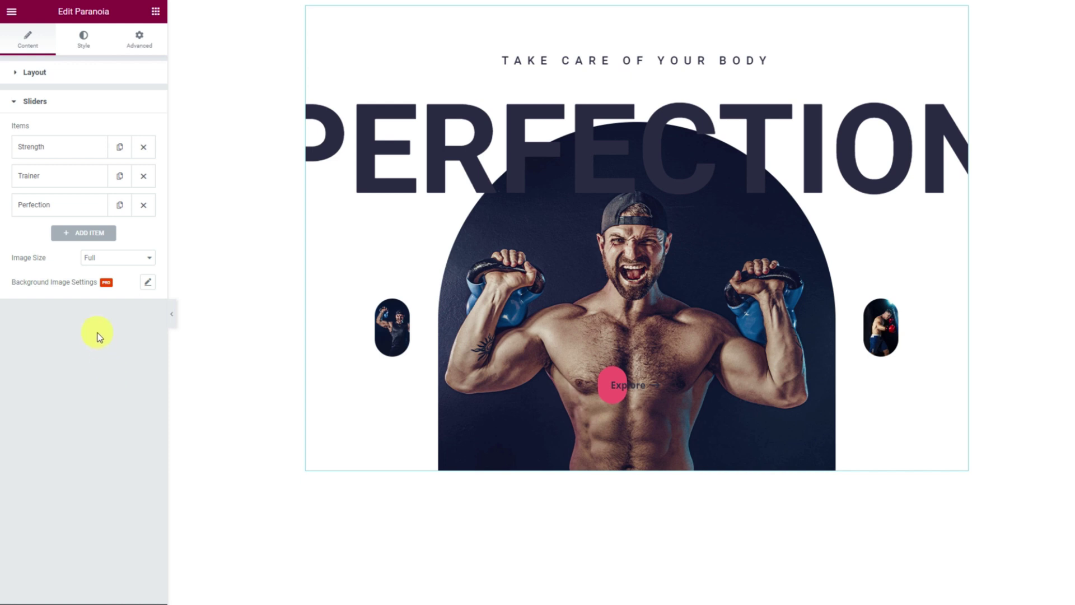
pyautogui.click(147, 282)
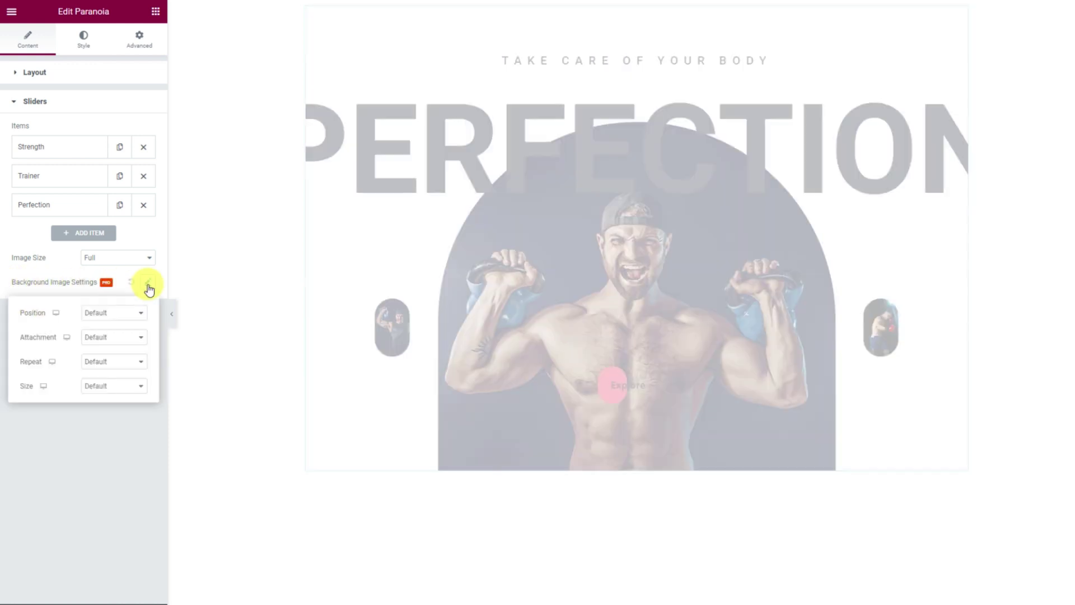
pyautogui.click(107, 316)
pyautogui.click(115, 338)
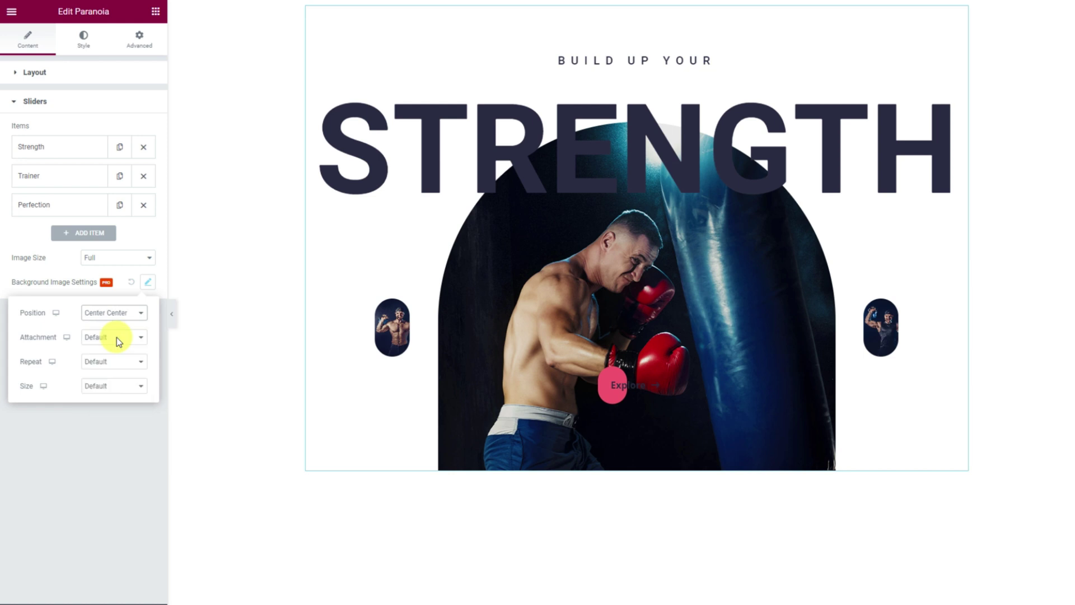
pyautogui.click(107, 388)
pyautogui.click(109, 415)
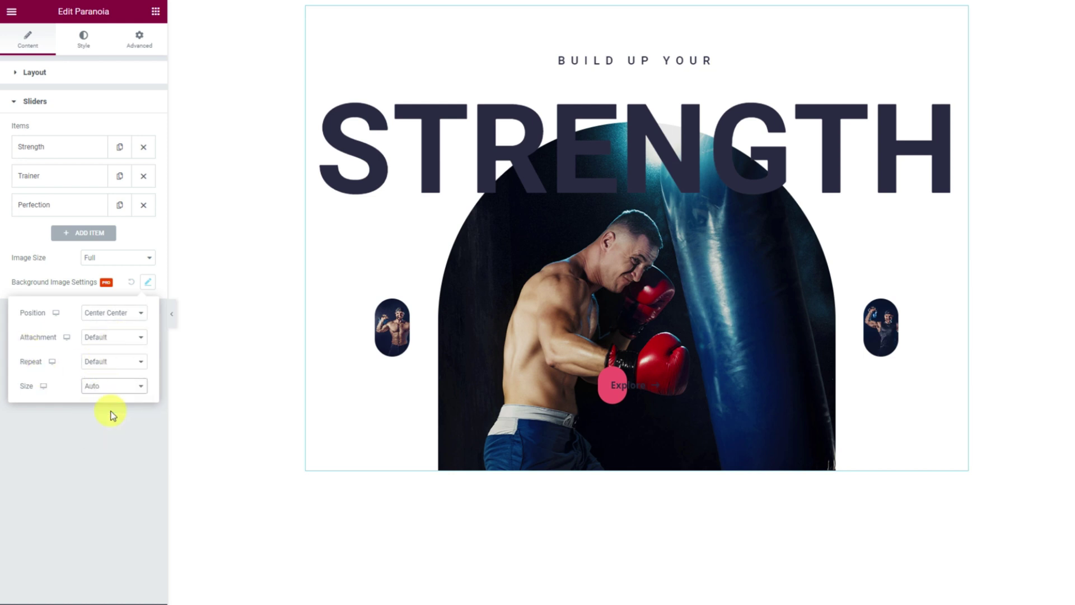
pyautogui.click(108, 437)
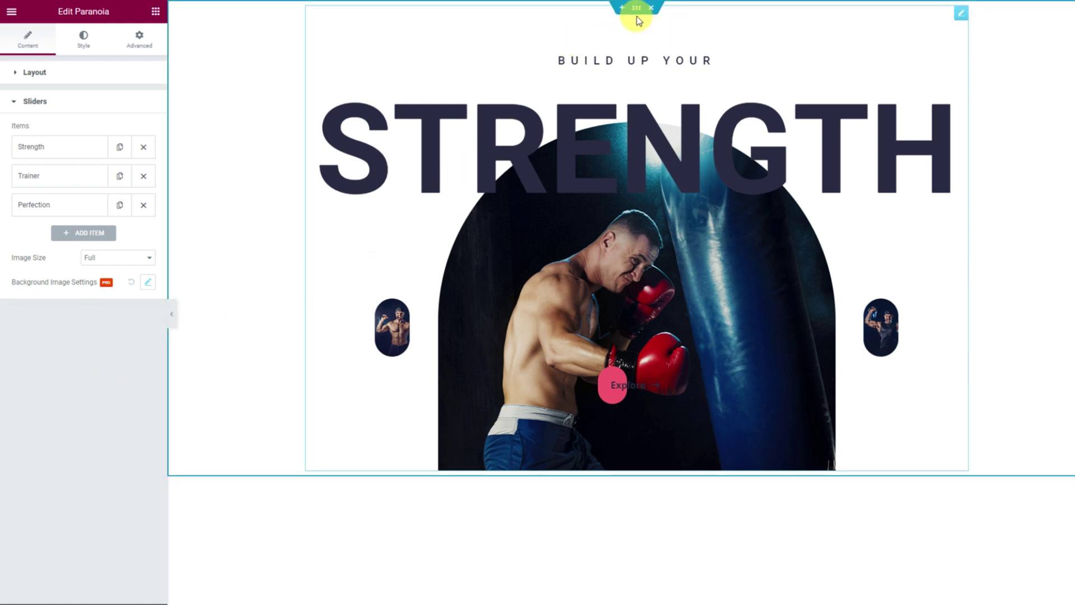
# - Give the section holding the slider a dark navy #0F2145 background colour
pyautogui.click(636, 13)
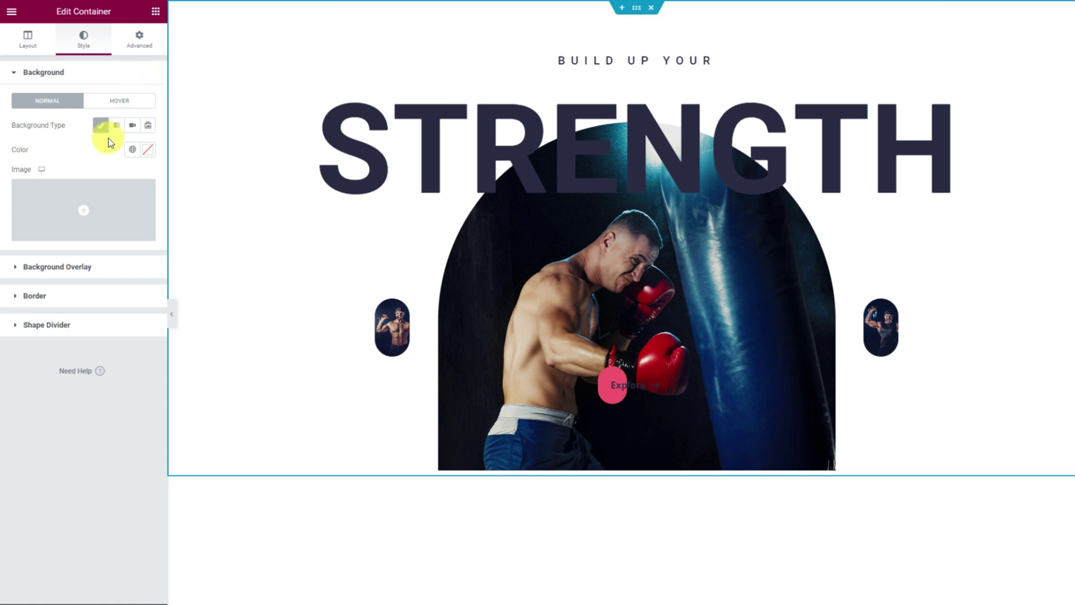
pyautogui.click(148, 150)
pyautogui.click(124, 326)
pyautogui.write('#0F2145')
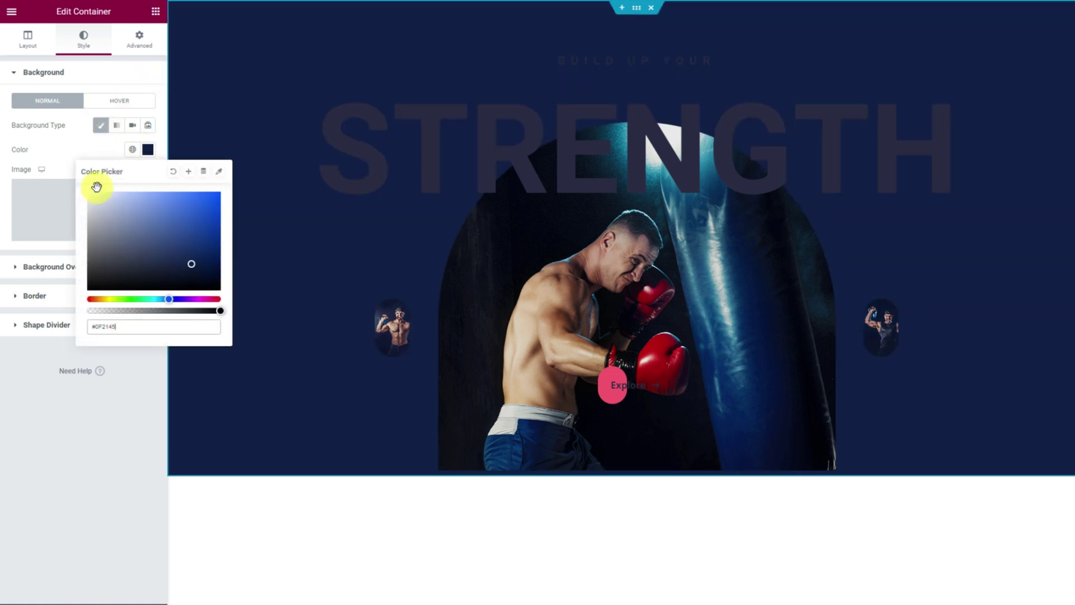
pyautogui.click(595, 270)
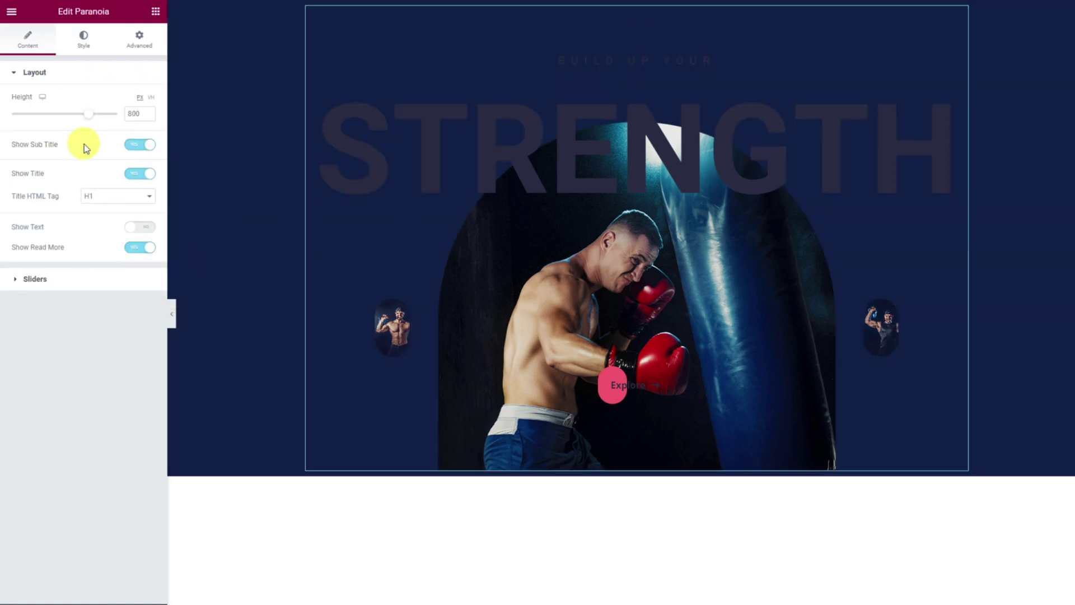
# - Make the slide title colour white #FFFFFF
pyautogui.click(82, 43)
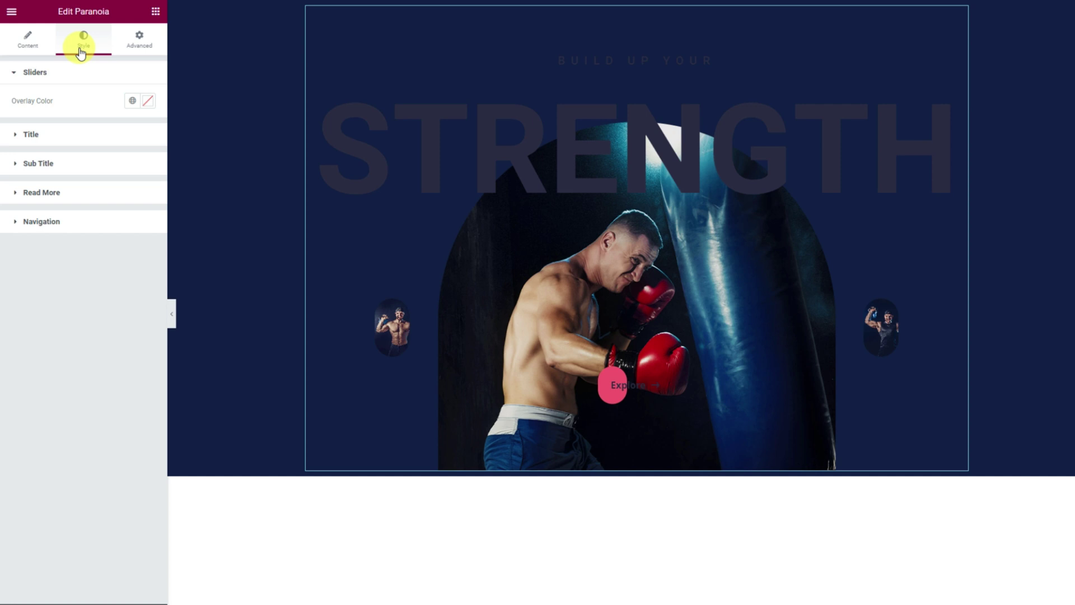
pyautogui.click(79, 138)
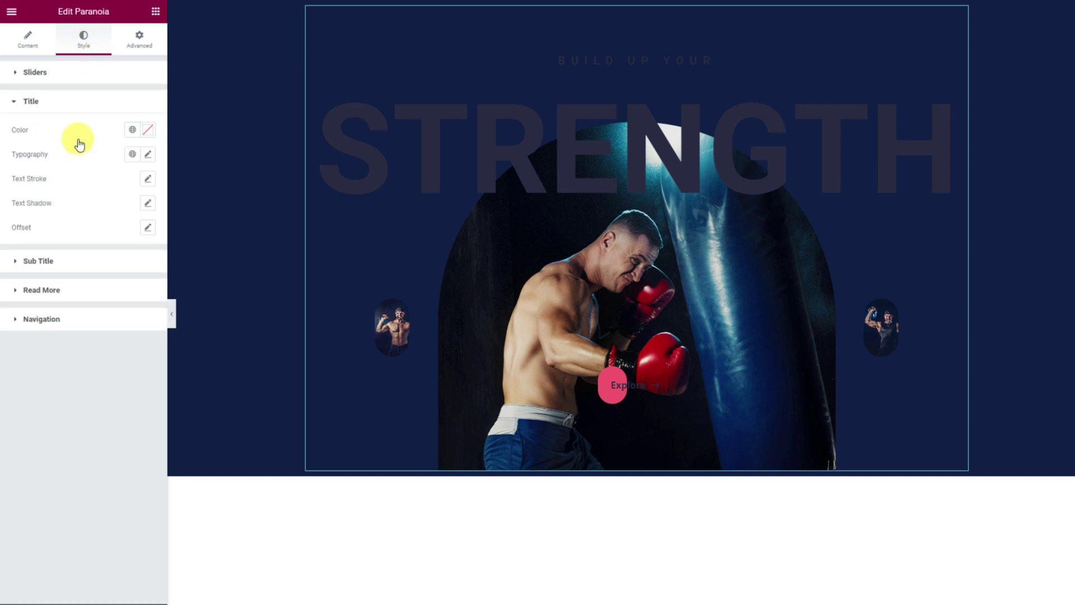
pyautogui.click(148, 129)
pyautogui.write('#FFFFFF')
pyautogui.click(67, 130)
# - Set the title typography to Poppins, size 170, weight 700
pyautogui.click(147, 156)
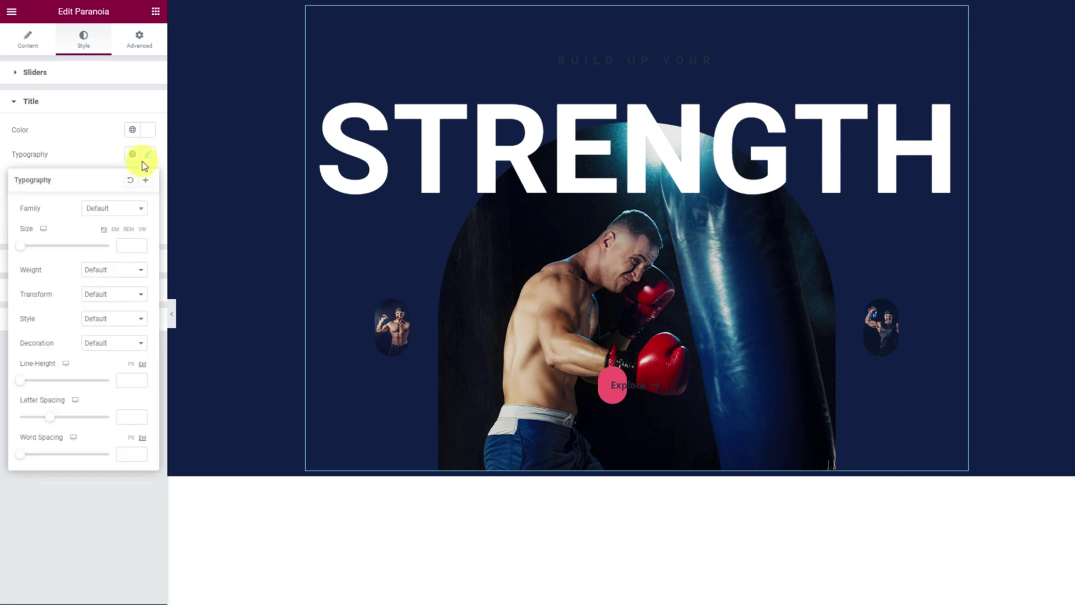
pyautogui.click(119, 208)
pyautogui.write('poppins')
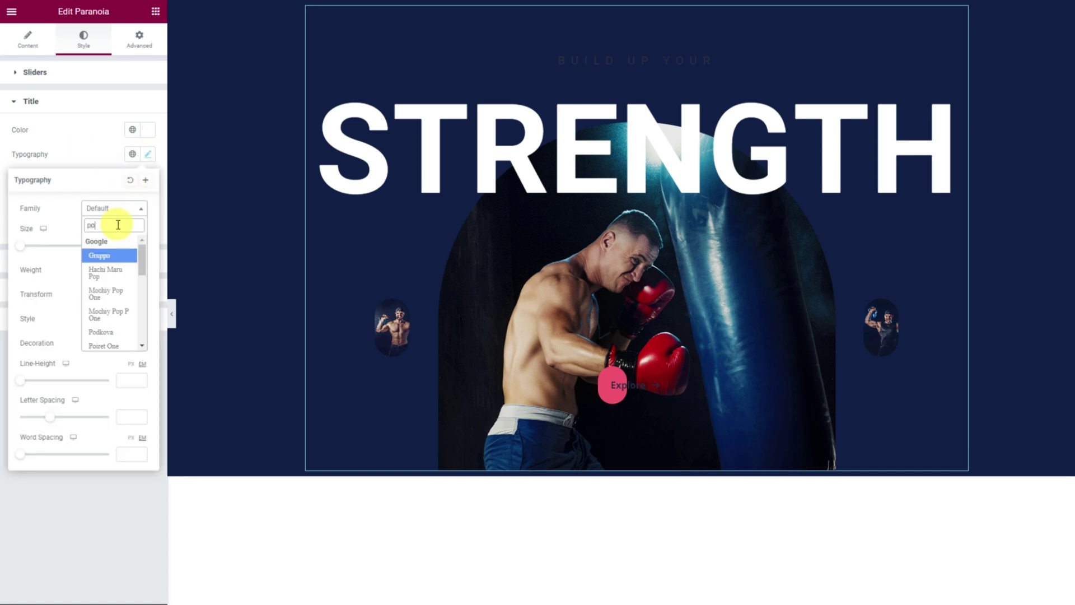
pyautogui.click(121, 256)
pyautogui.write('170')
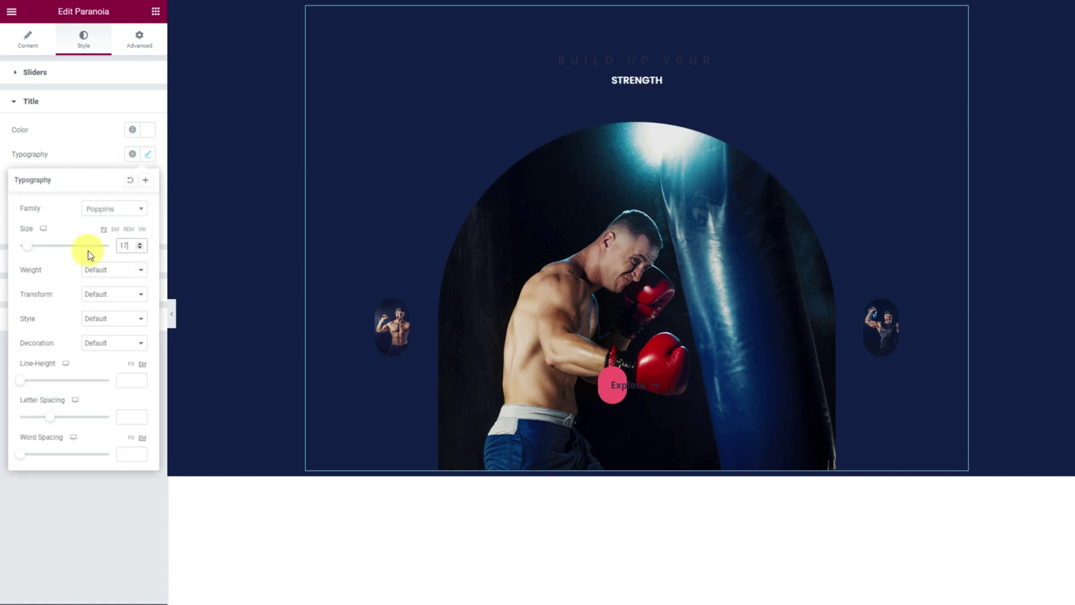
pyautogui.click(105, 272)
pyautogui.click(105, 336)
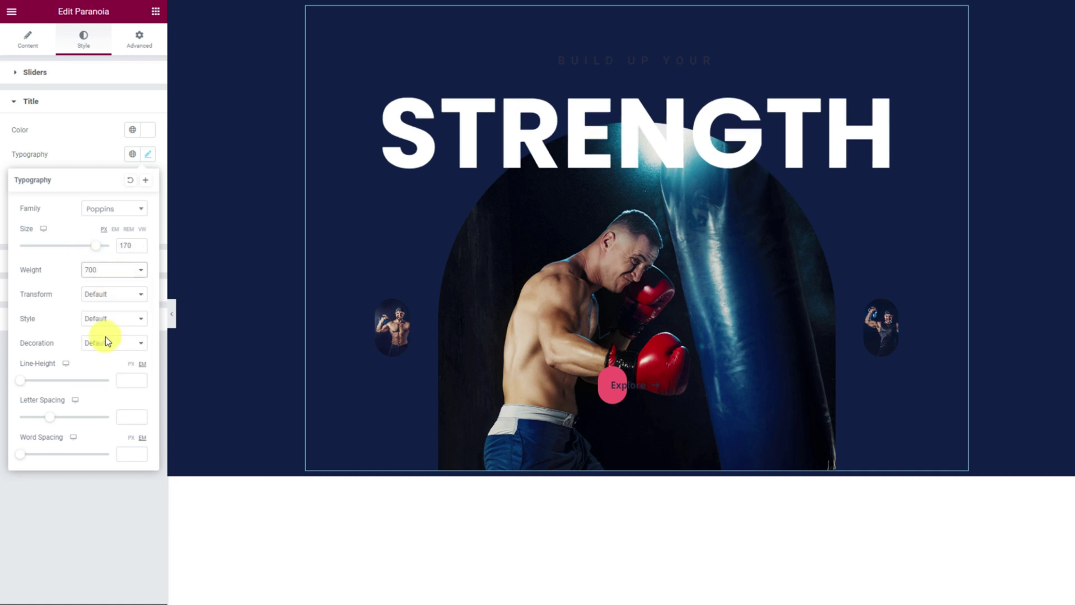
pyautogui.click(92, 164)
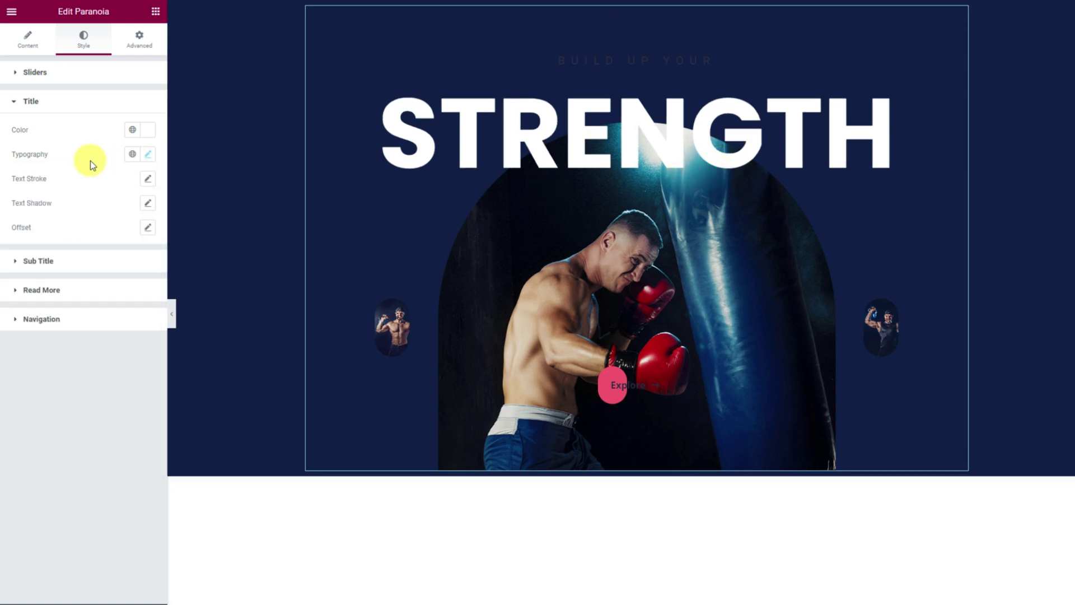
# - Style the BUILD UP YOUR subtitle white, Poppins 20, weight 500, letter spacing 5
pyautogui.click(76, 264)
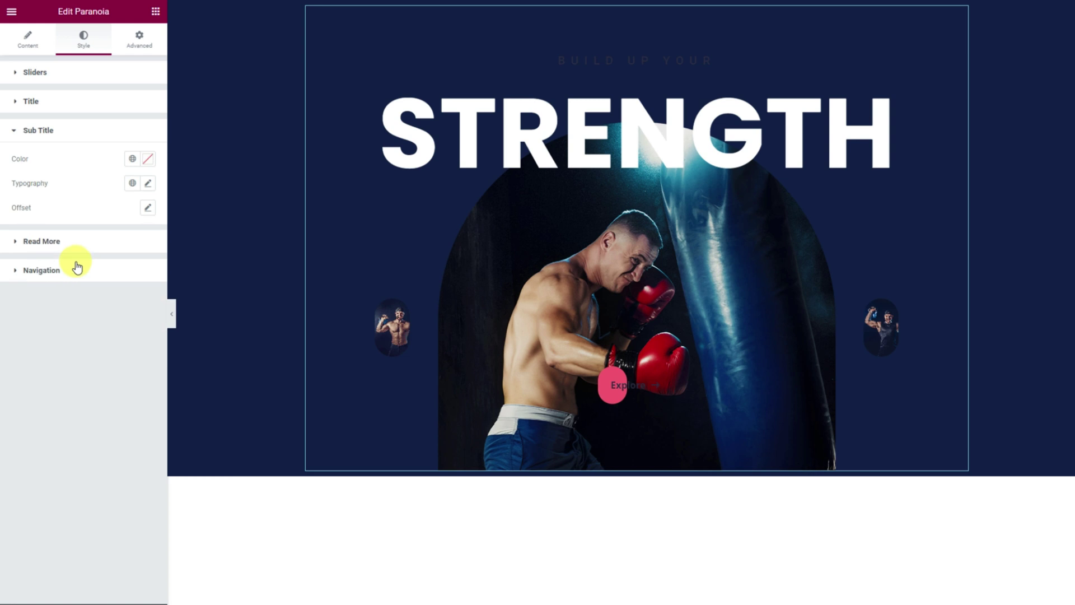
pyautogui.click(147, 160)
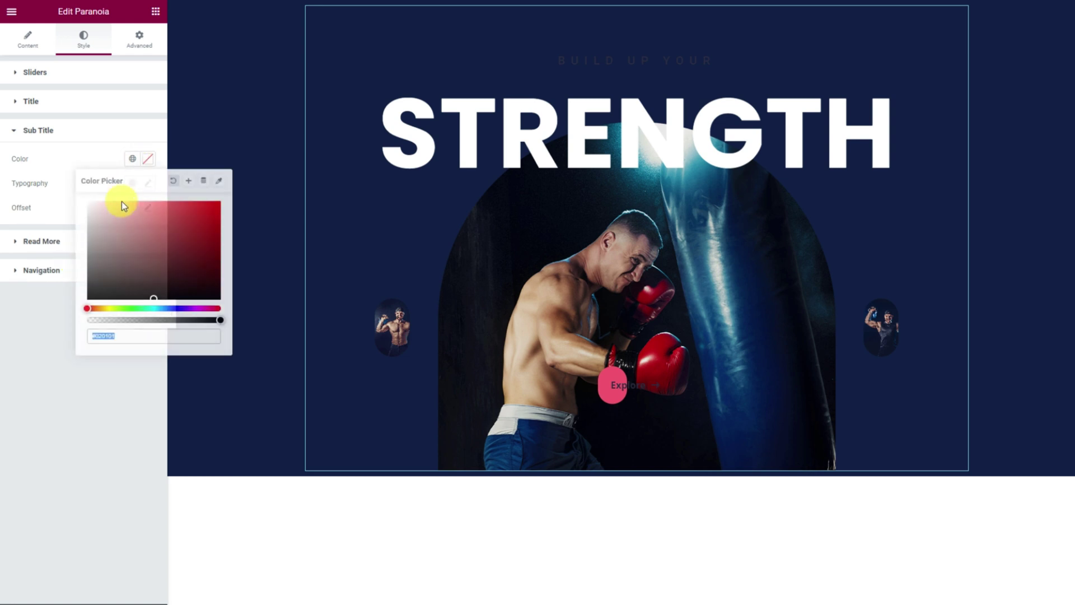
pyautogui.click(72, 163)
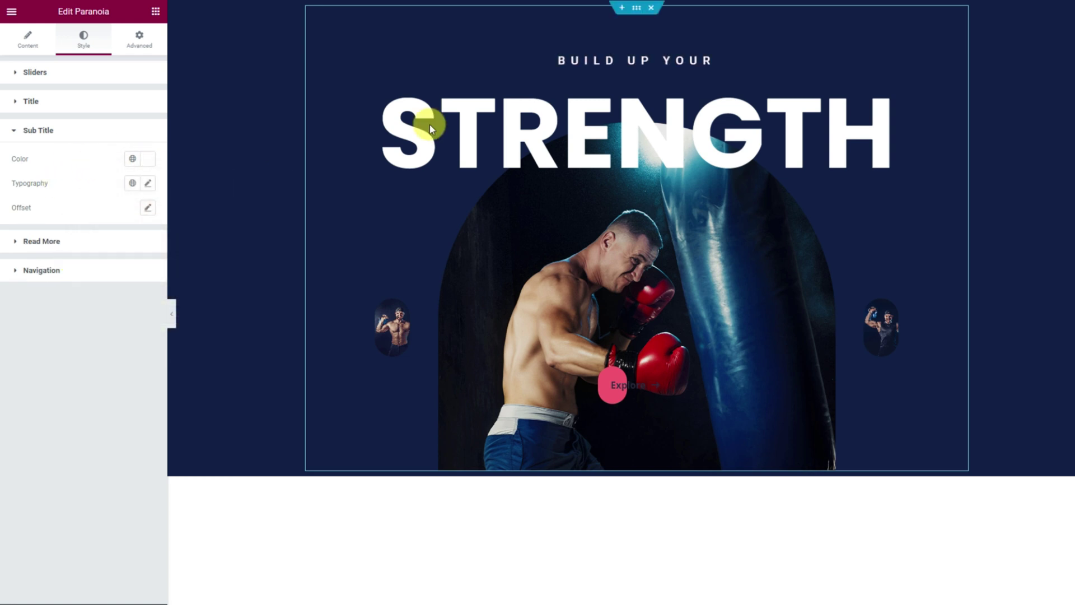
pyautogui.click(148, 185)
pyautogui.click(117, 239)
pyautogui.write('popp')
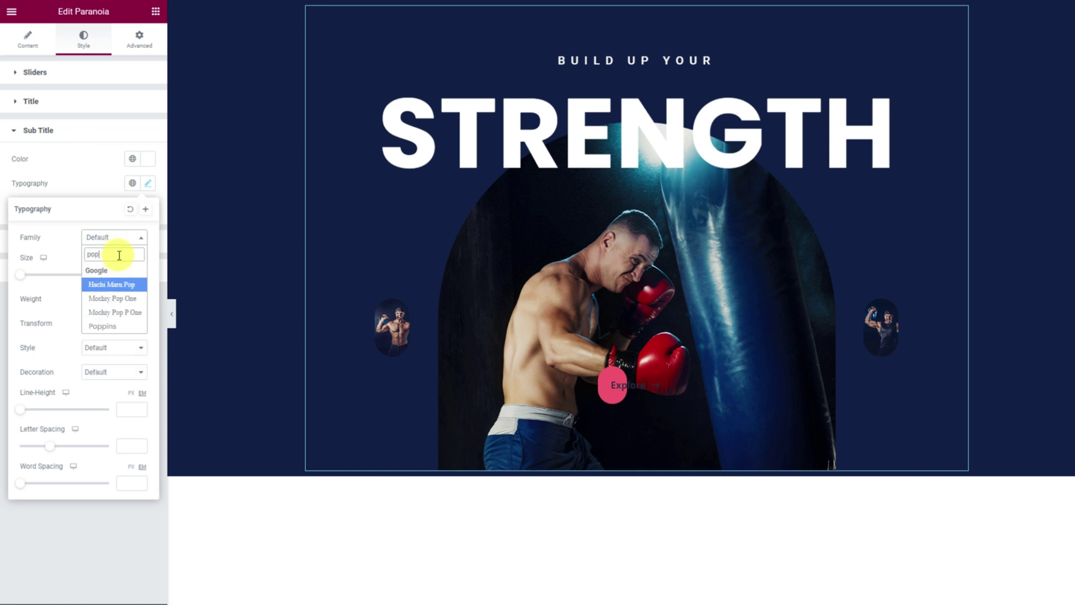
pyautogui.click(108, 283)
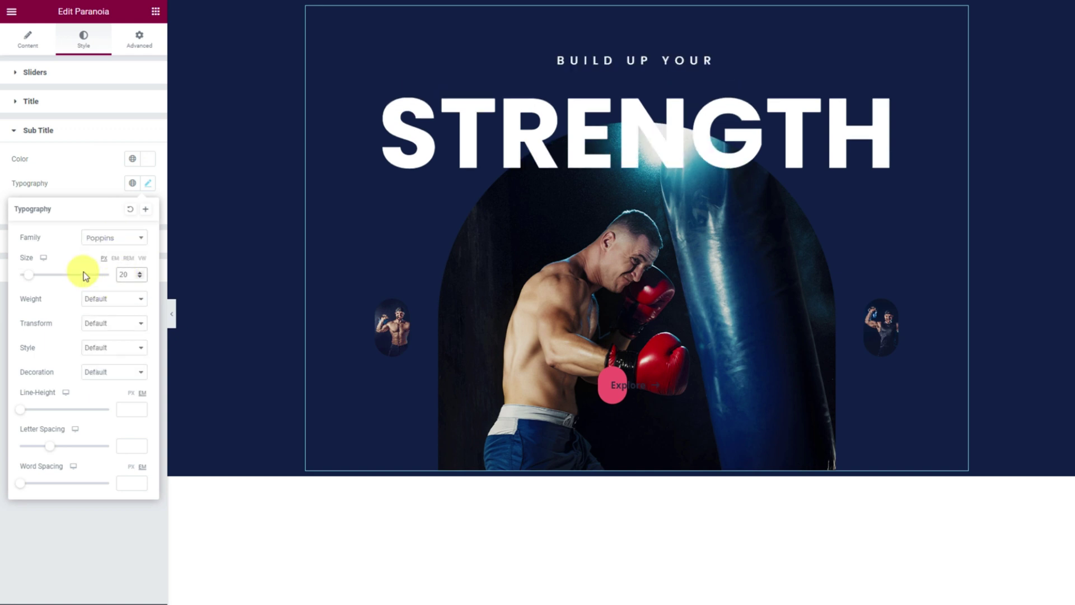
pyautogui.click(112, 298)
pyautogui.click(108, 336)
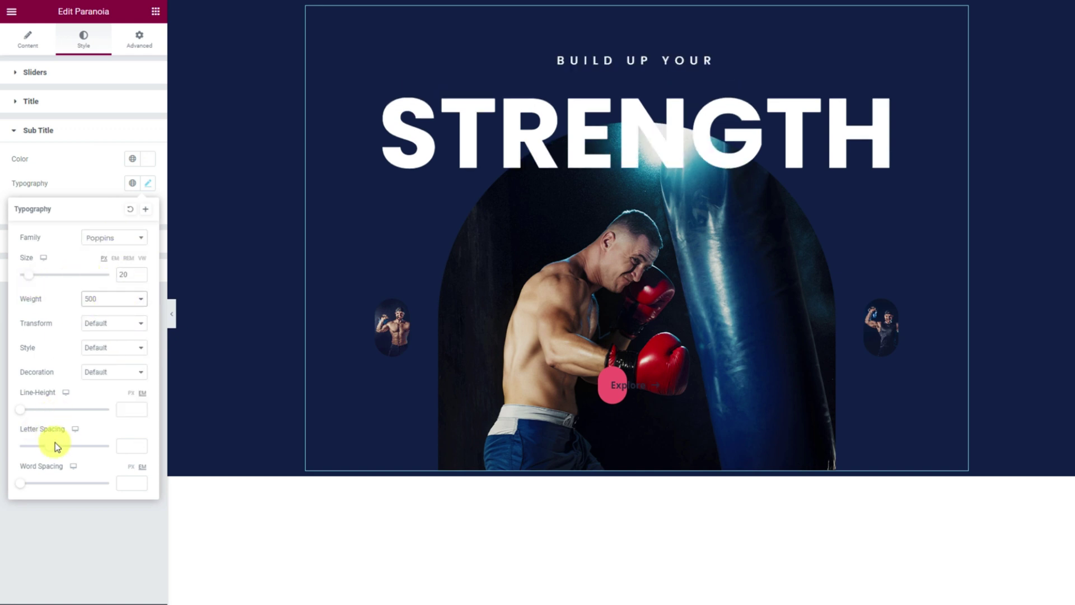
pyautogui.moveTo(52, 452); pyautogui.dragTo(88, 453)
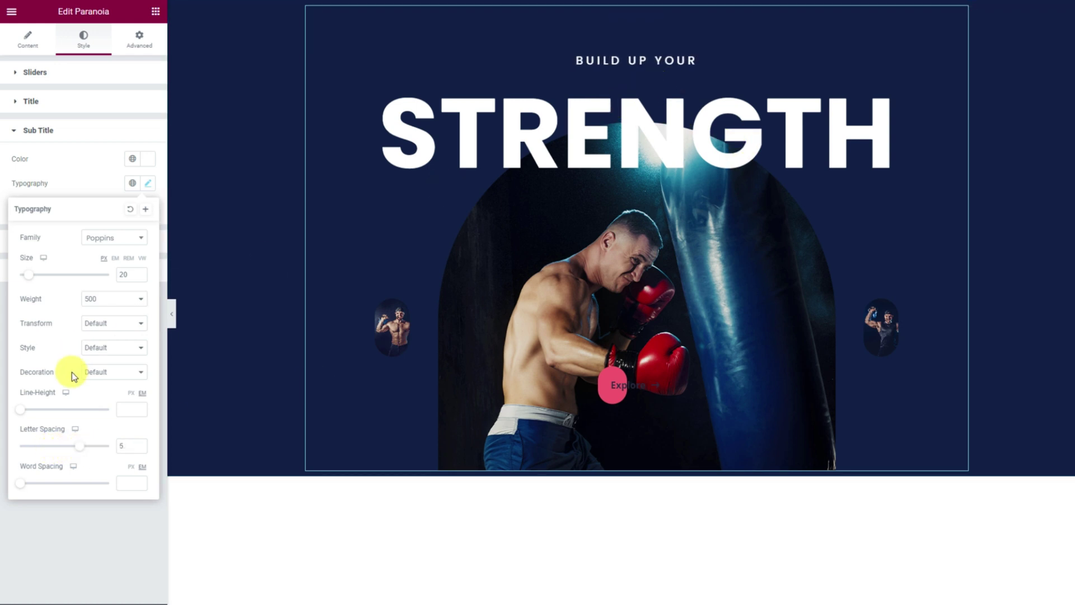
pyautogui.click(108, 174)
# - Give the Explore button white text on a classic blue background
pyautogui.click(92, 249)
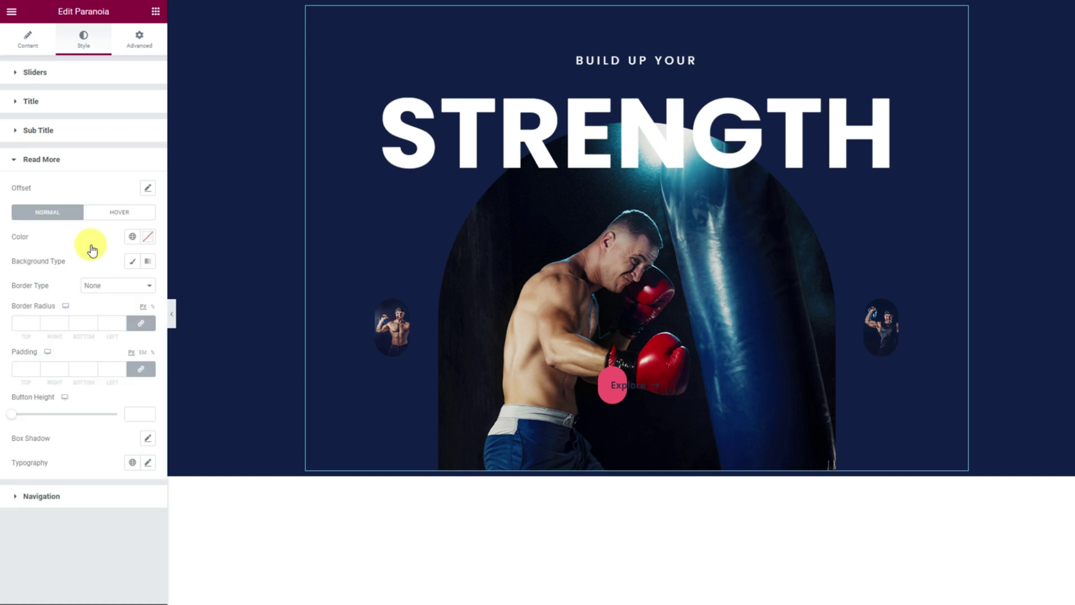
pyautogui.click(148, 236)
pyautogui.moveTo(89, 281); pyautogui.dragTo(78, 269)
pyautogui.click(74, 233)
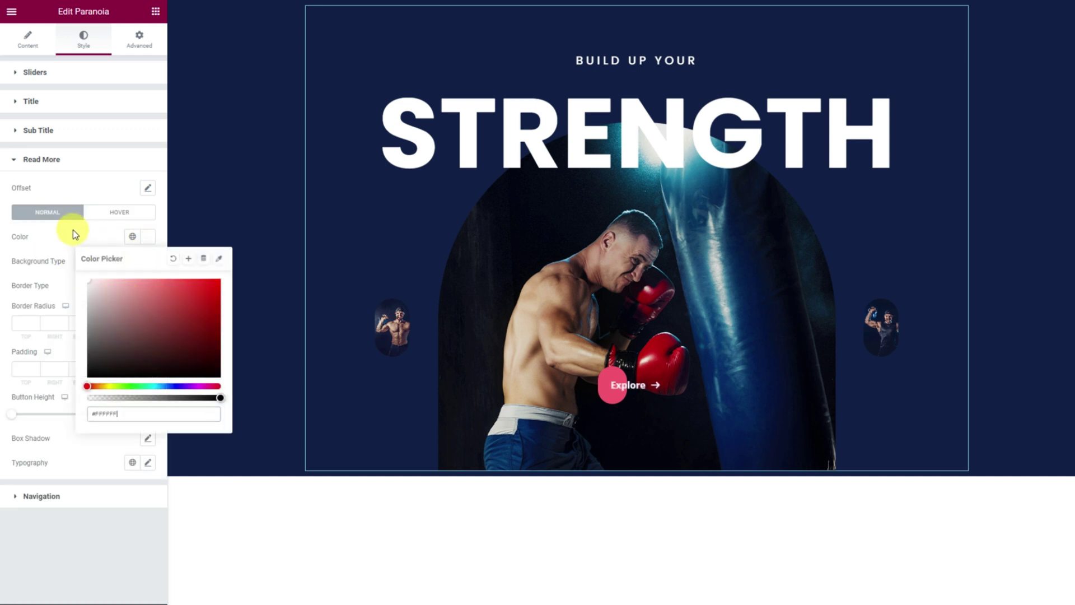
pyautogui.click(132, 261)
pyautogui.click(147, 285)
pyautogui.tripleClick(130, 467)
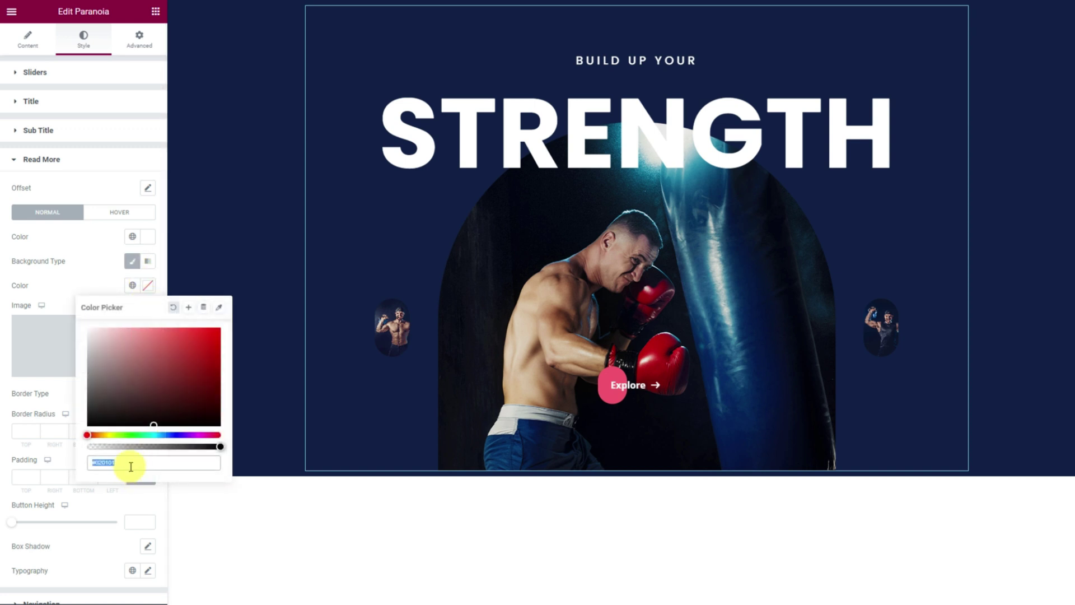
pyautogui.hotkey('ctrl', 'v')
pyautogui.click(104, 271)
# - Set the button's hover background to darker blue #1B3F89
pyautogui.click(119, 212)
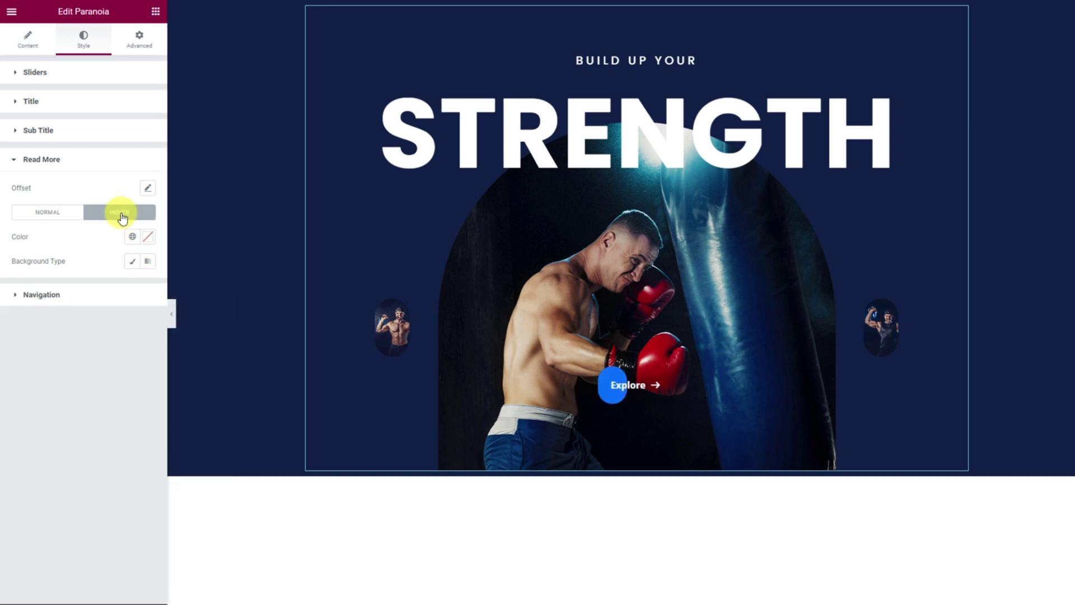
pyautogui.click(147, 236)
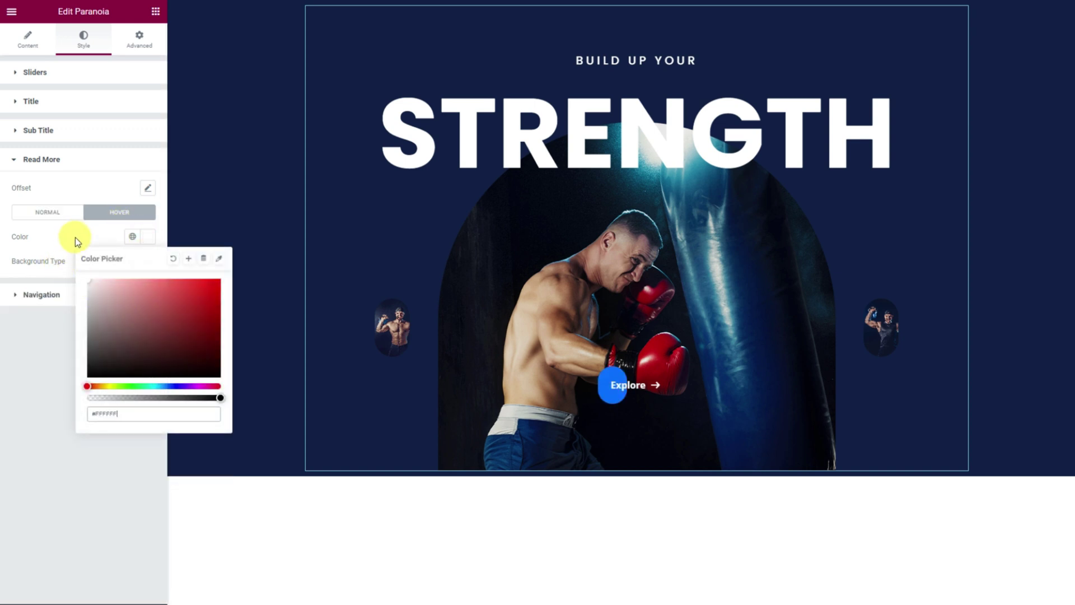
pyautogui.click(93, 261)
pyautogui.click(132, 261)
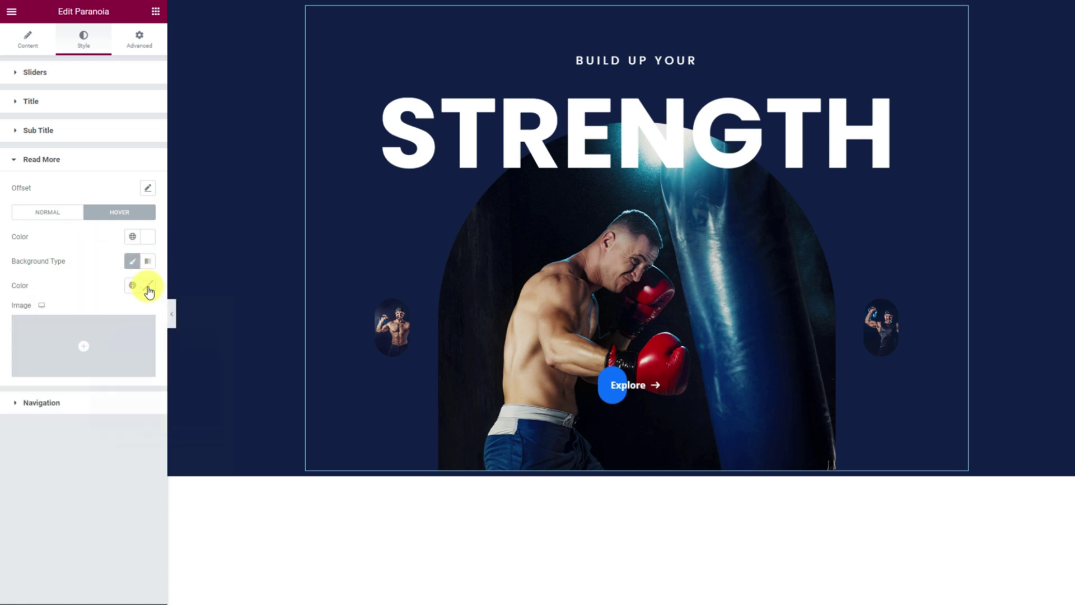
pyautogui.click(148, 290)
pyautogui.click(119, 462)
pyautogui.write('#1B3F89')
pyautogui.click(103, 286)
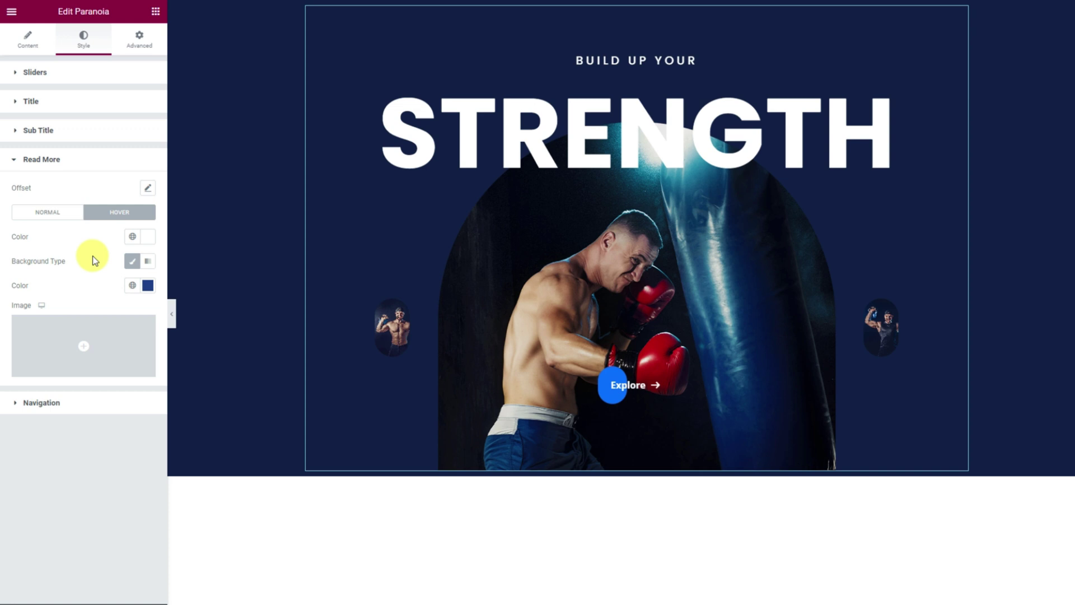
pyautogui.click(52, 211)
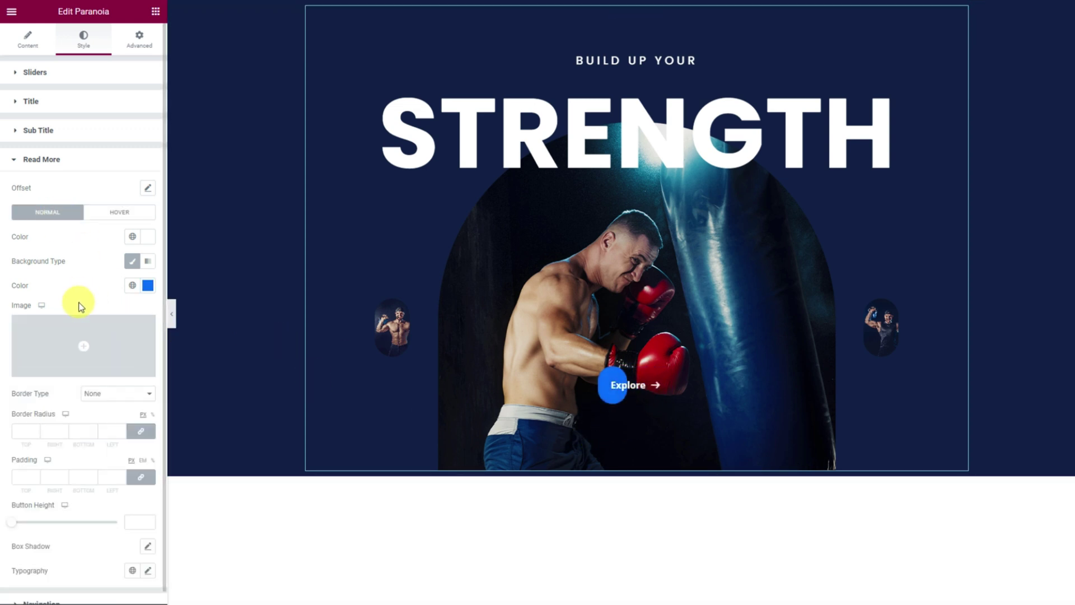
# - Round the Explore button with radius 100, padding 10/30/10/30 and height 60
pyautogui.click(26, 431)
pyautogui.write('100')
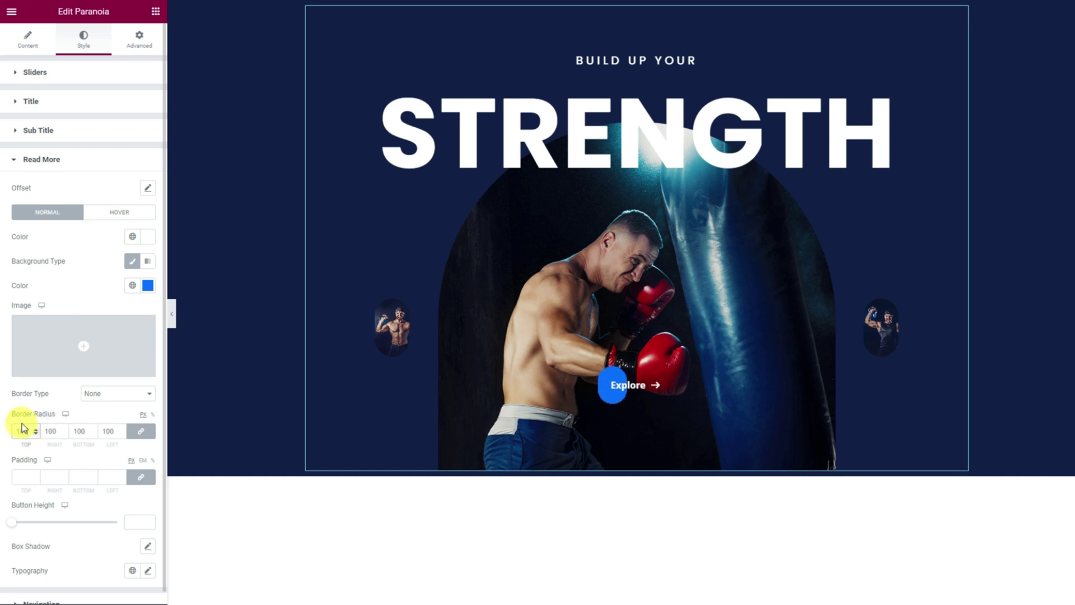
pyautogui.click(29, 477)
pyautogui.write('10')
pyautogui.click(140, 477)
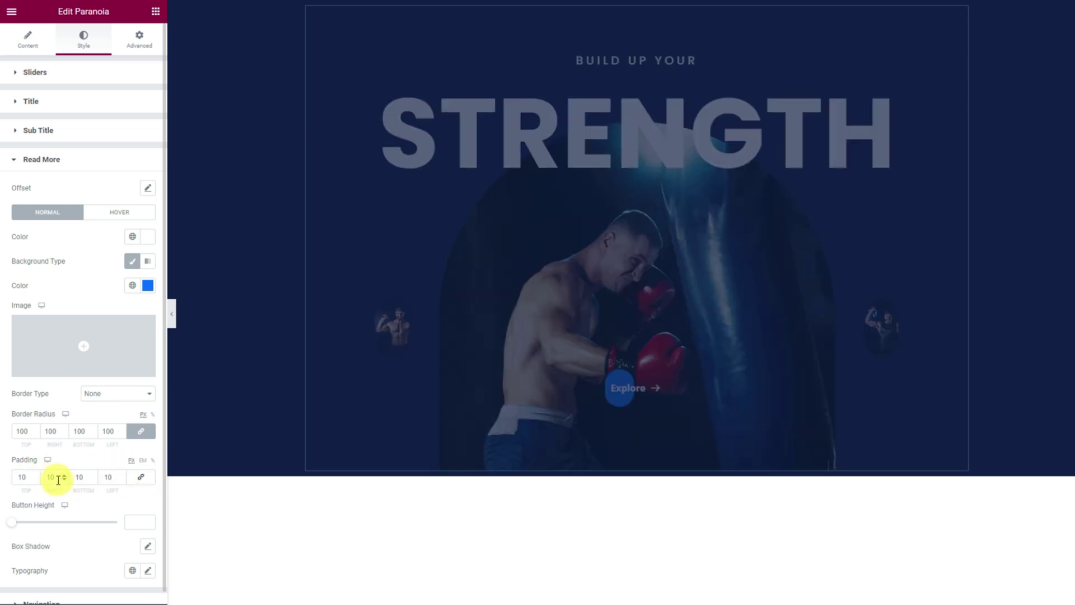
pyautogui.doubleClick(47, 478)
pyautogui.write('30')
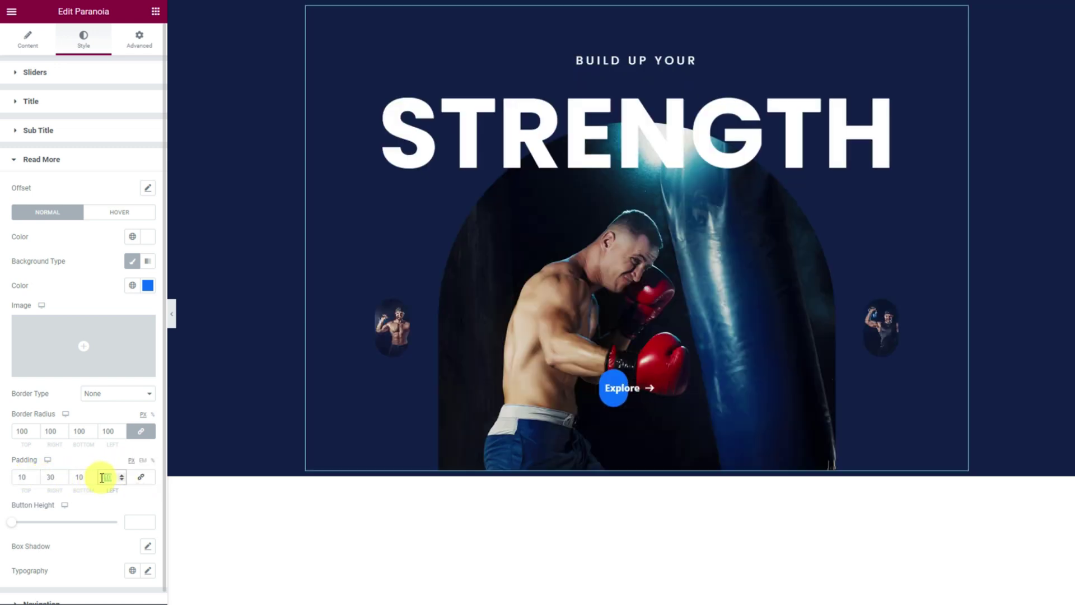
pyautogui.moveTo(12, 522); pyautogui.dragTo(41, 528)
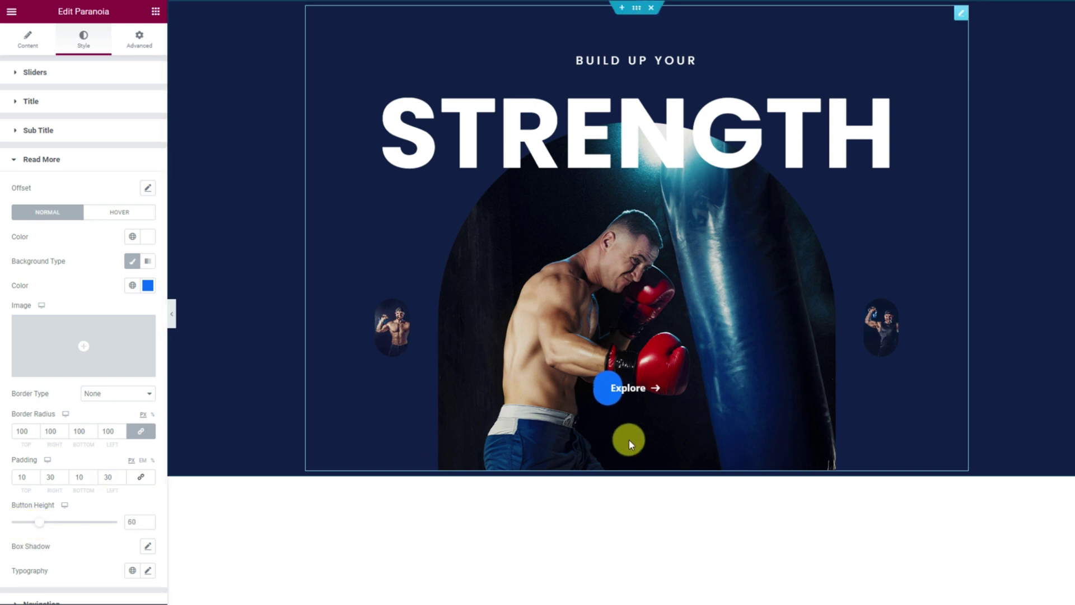
pyautogui.scroll(-1, 52, 464)
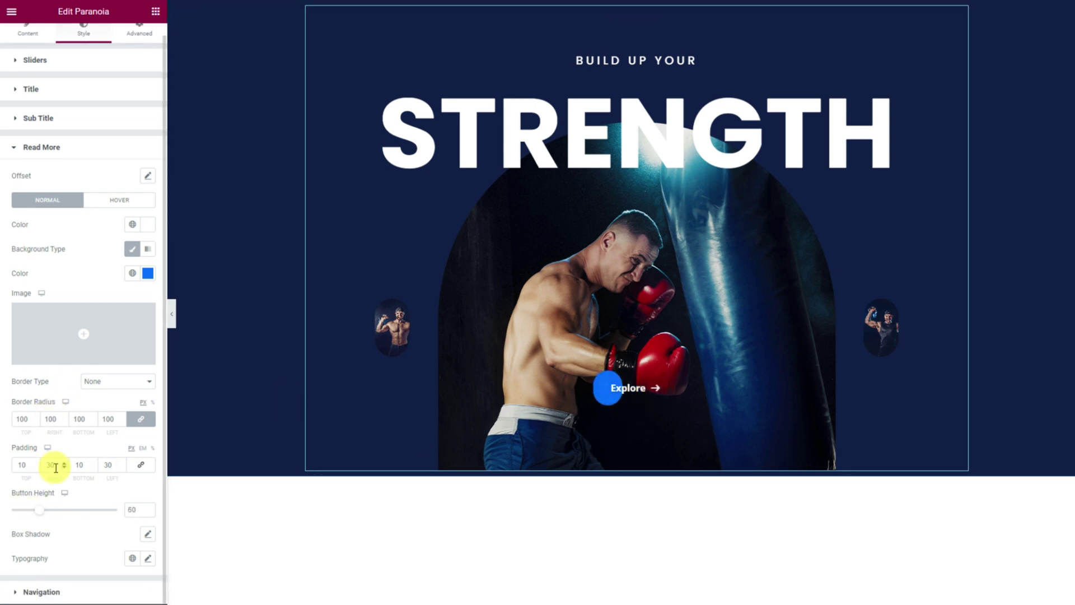
# - Set the Explore button text to Poppins, size 15, weight 500, letter spacing 2
pyautogui.click(148, 560)
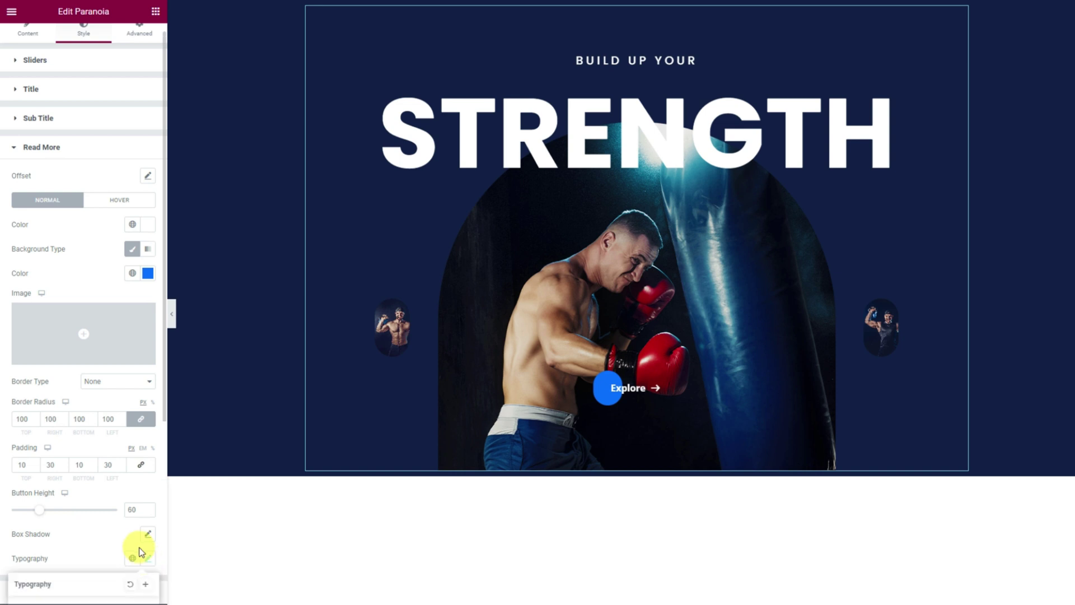
pyautogui.scroll(-5, 99, 540)
pyautogui.click(111, 342)
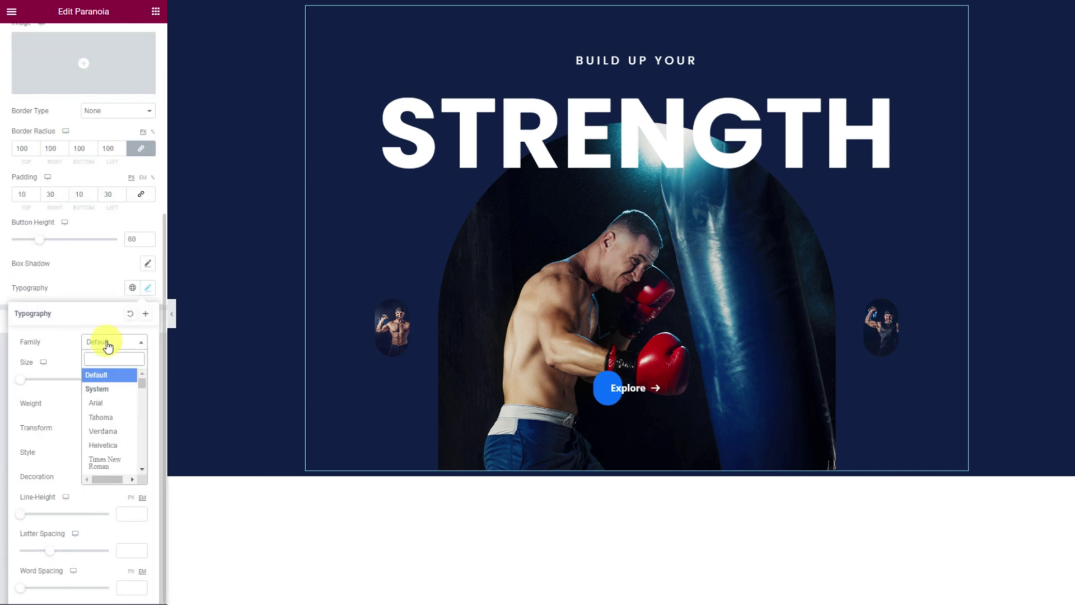
pyautogui.write('popp')
pyautogui.click(116, 388)
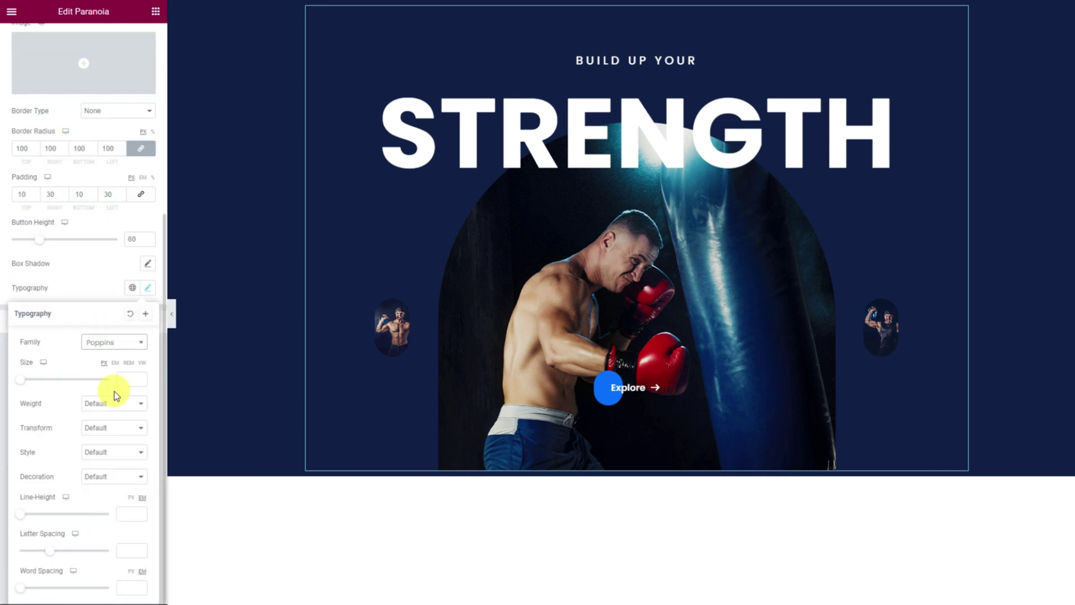
pyautogui.write('15')
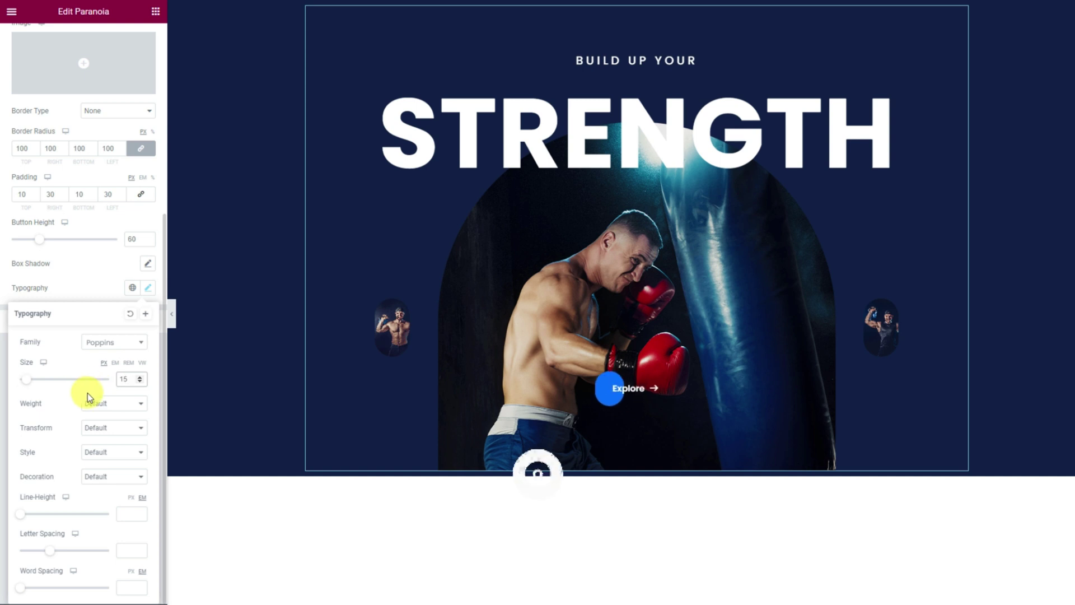
pyautogui.click(94, 403)
pyautogui.click(106, 451)
pyautogui.moveTo(23, 514); pyautogui.dragTo(103, 511)
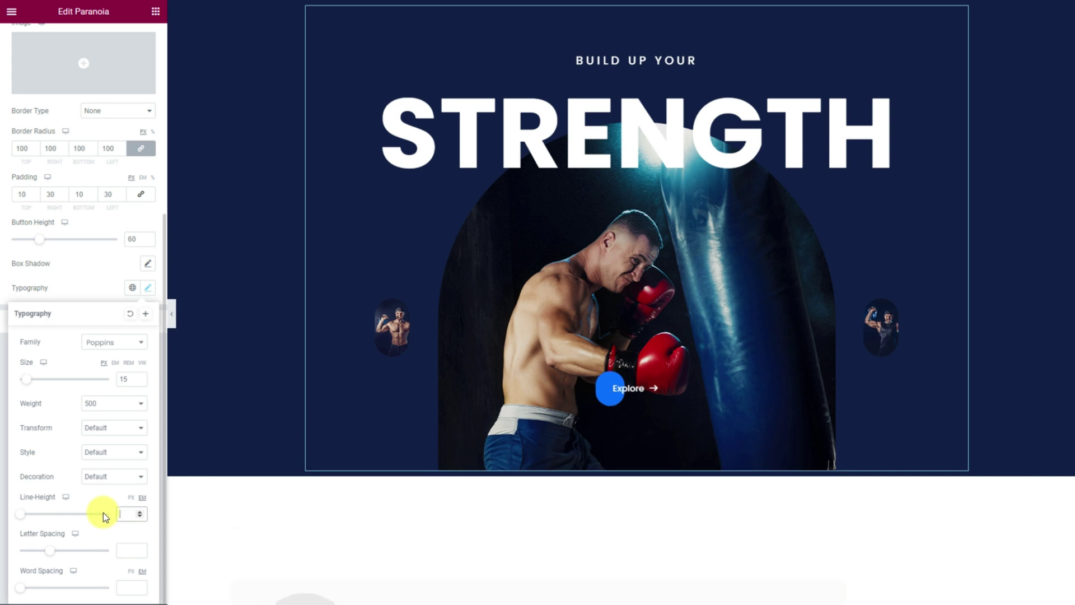
pyautogui.moveTo(36, 547); pyautogui.dragTo(63, 556)
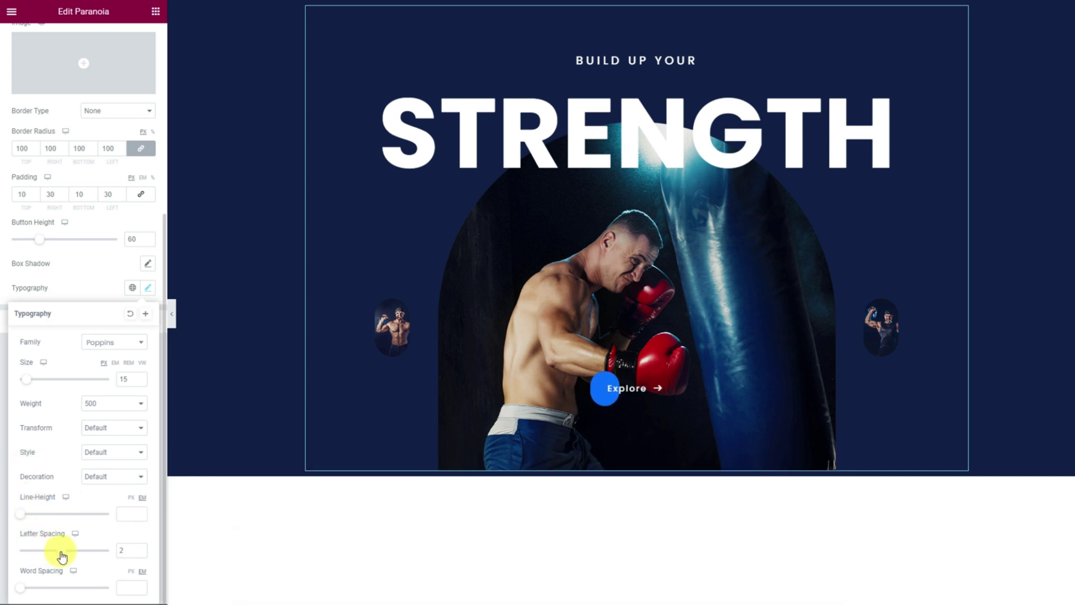
pyautogui.click(72, 268)
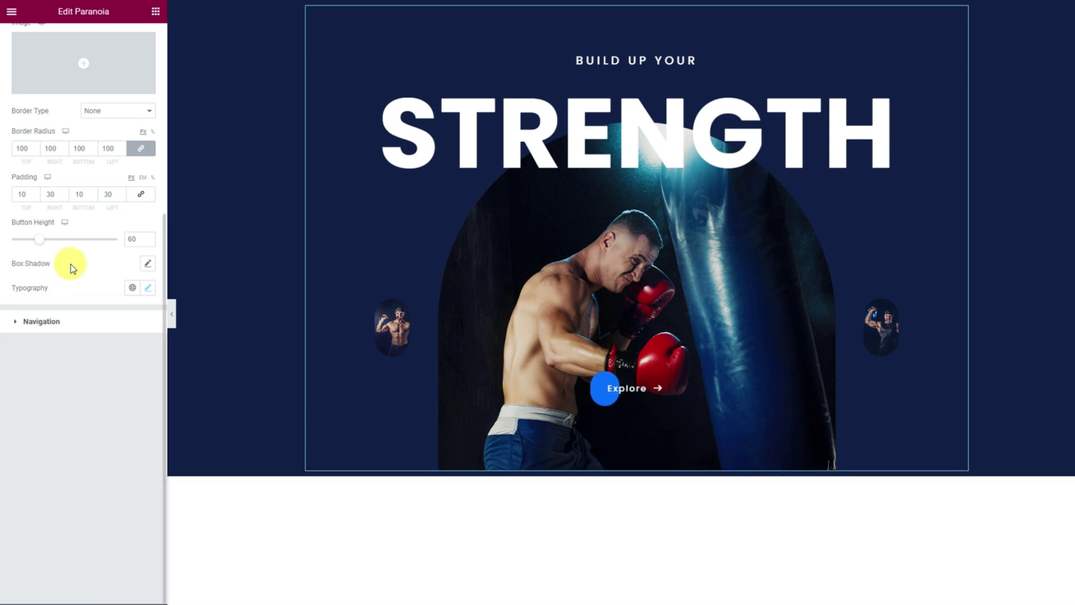
# - Make the navigation text white Poppins size 14 and hide the panel to preview the slider
pyautogui.click(74, 322)
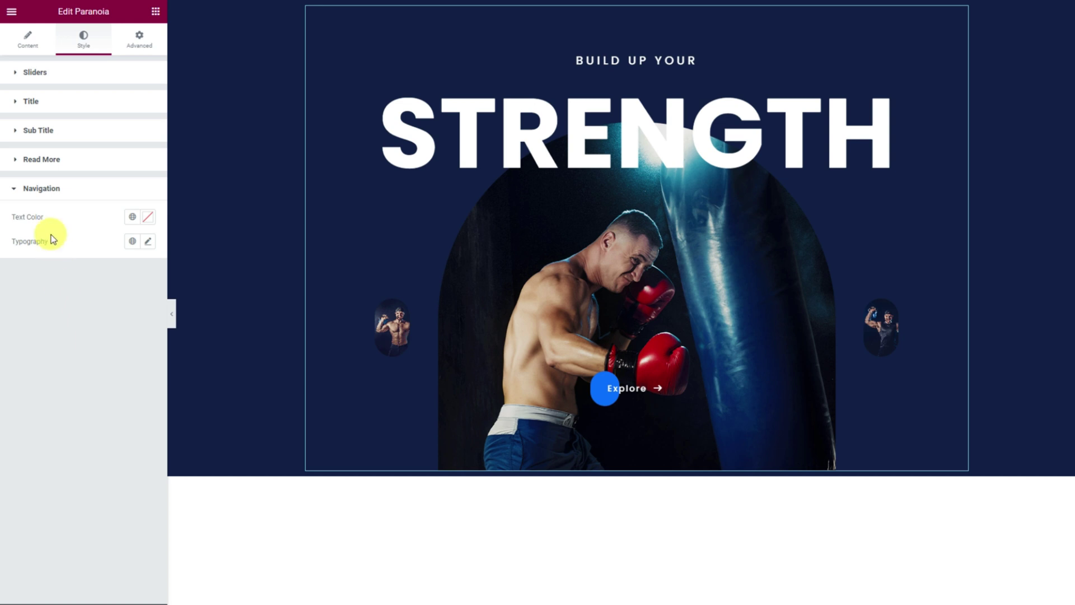
pyautogui.click(150, 218)
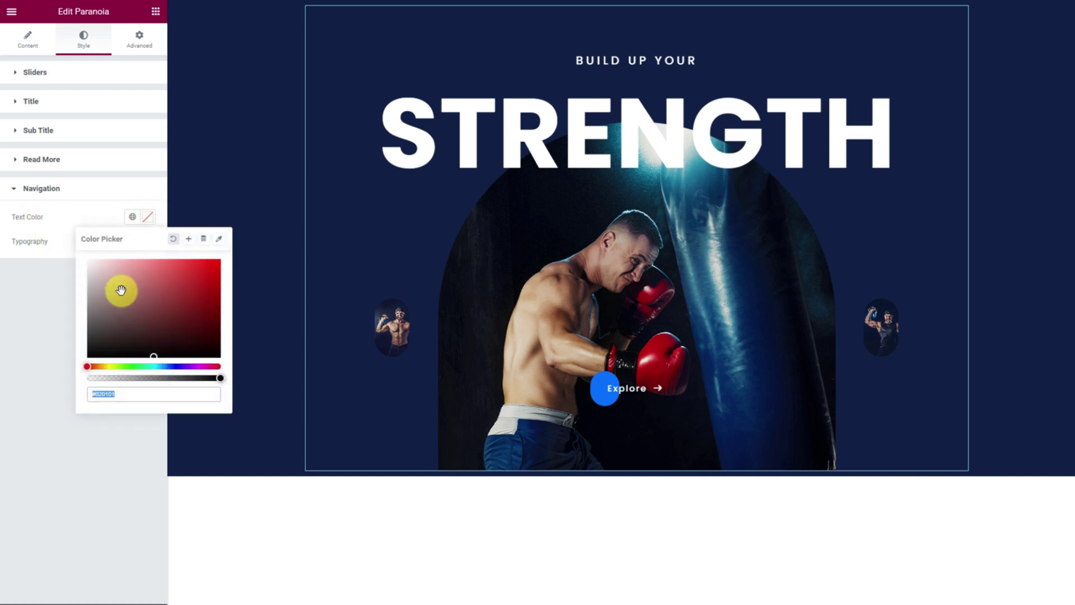
pyautogui.click(77, 247)
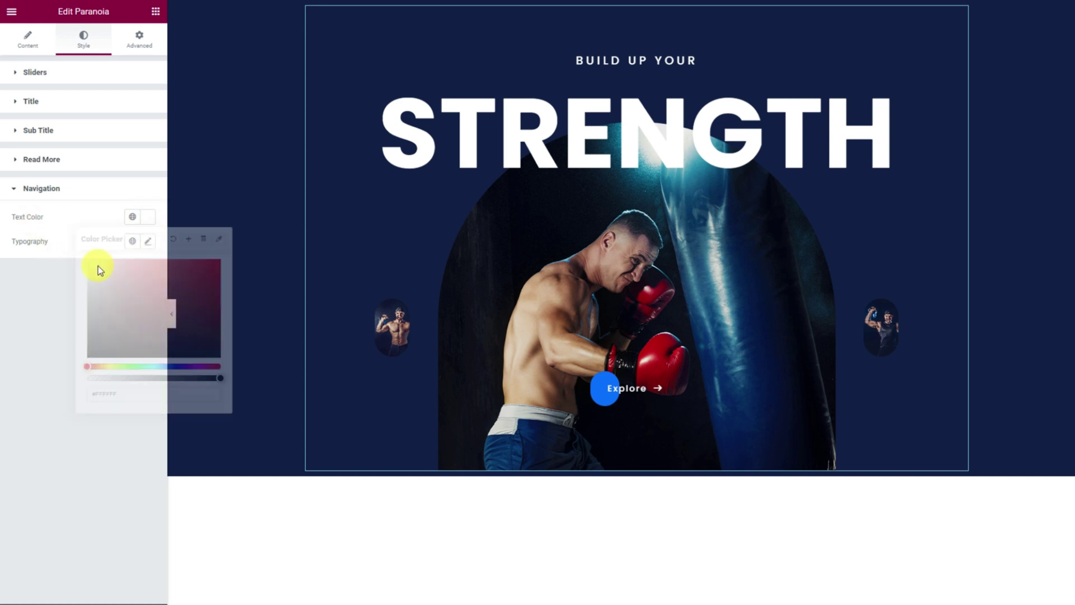
pyautogui.click(149, 247)
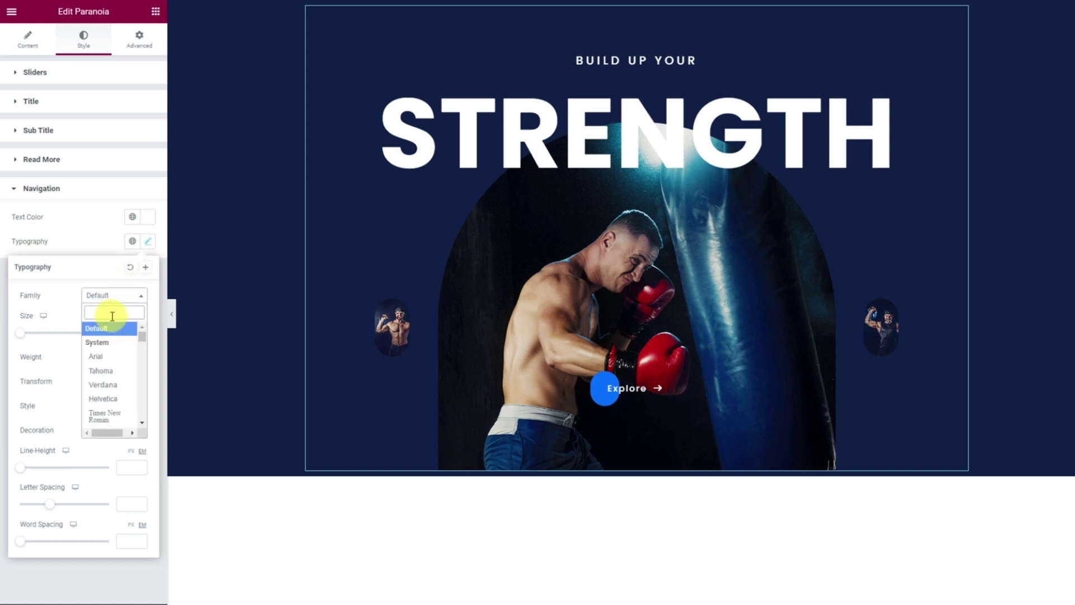
pyautogui.write('popp')
pyautogui.click(116, 336)
pyautogui.click(123, 337)
pyautogui.write('14')
pyautogui.click(172, 316)
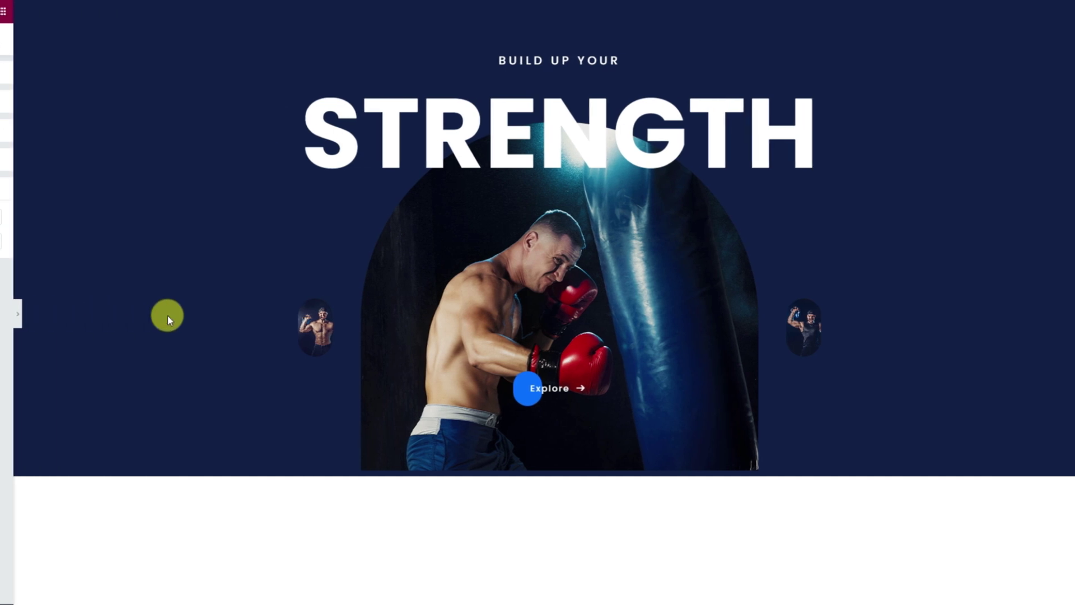